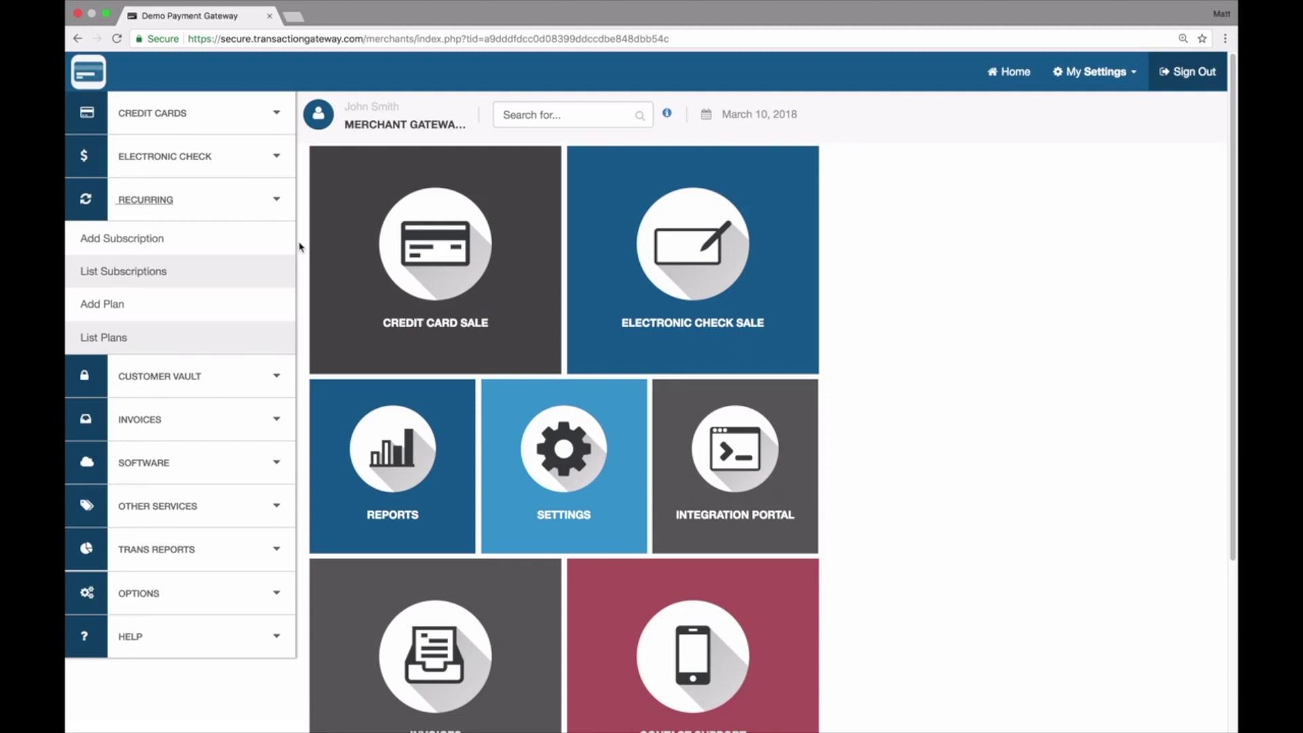
Step: Start a new billing plan with a 10.00 charge amount
click(110, 315)
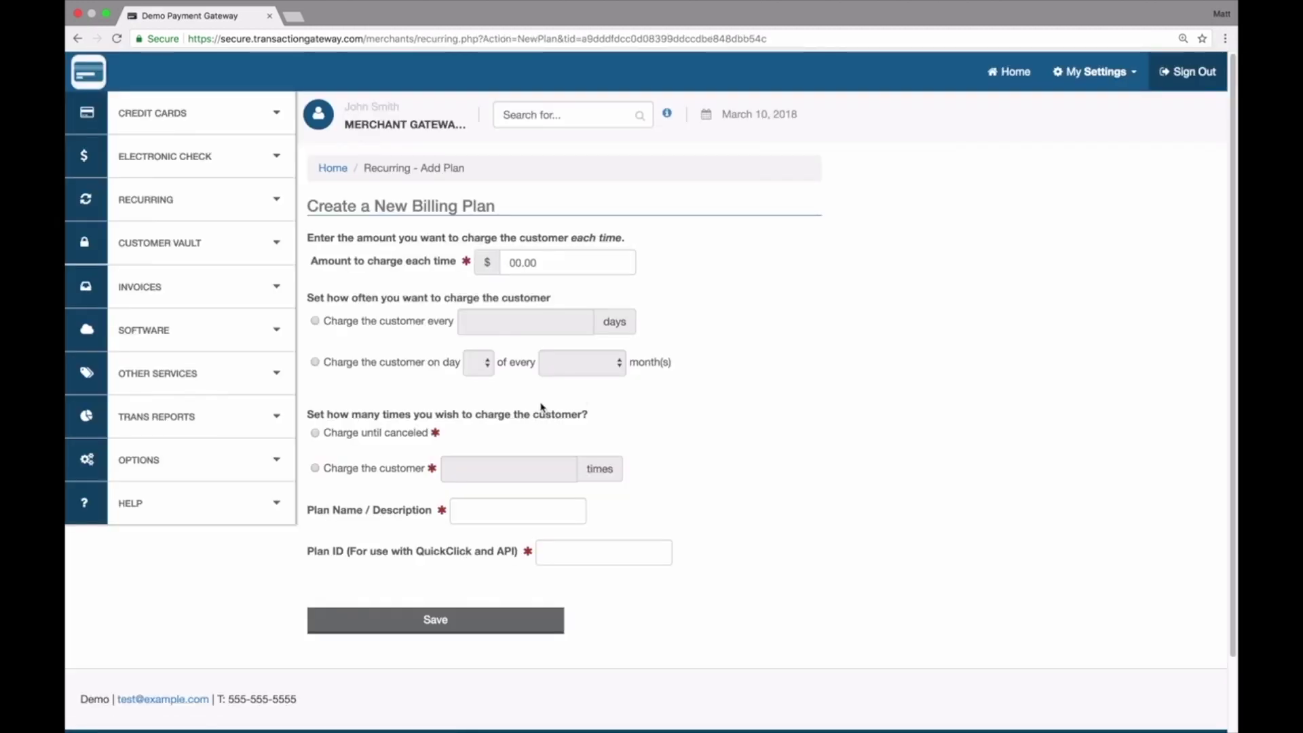
click(517, 264)
text(10.00)
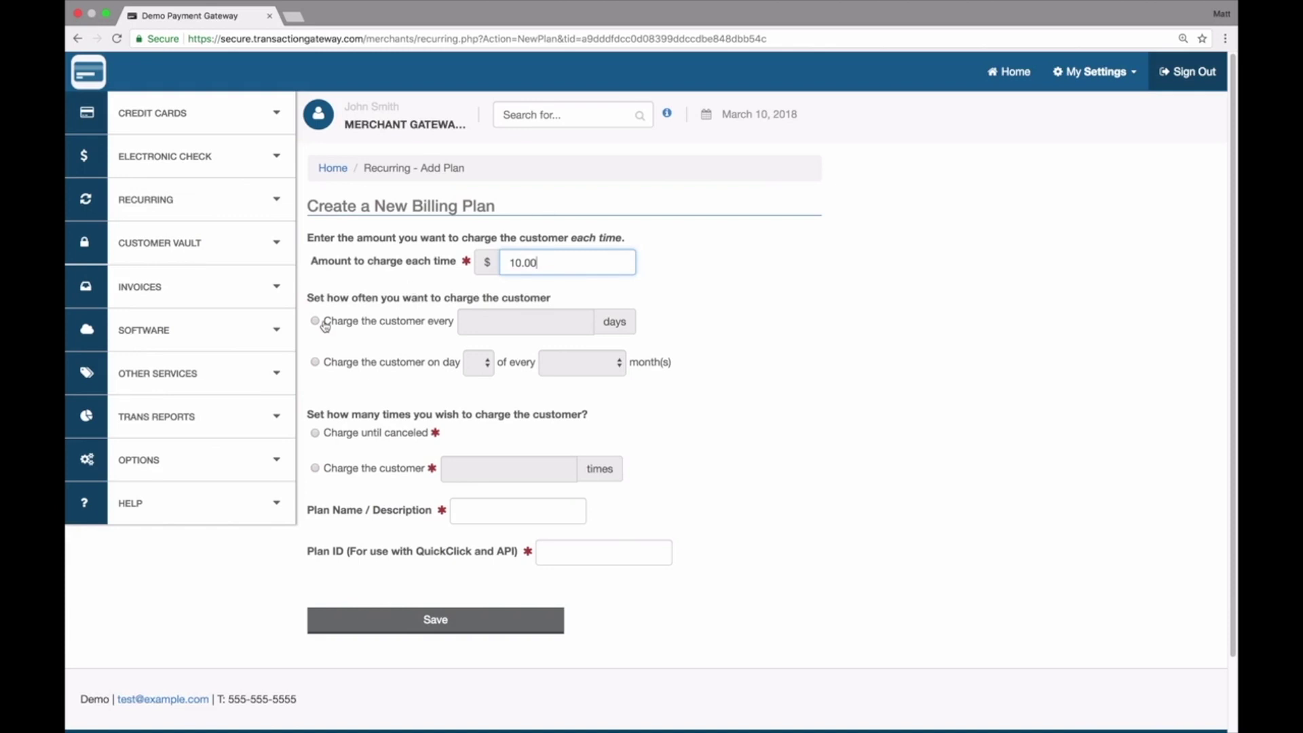
click(315, 321)
click(483, 326)
text(30)
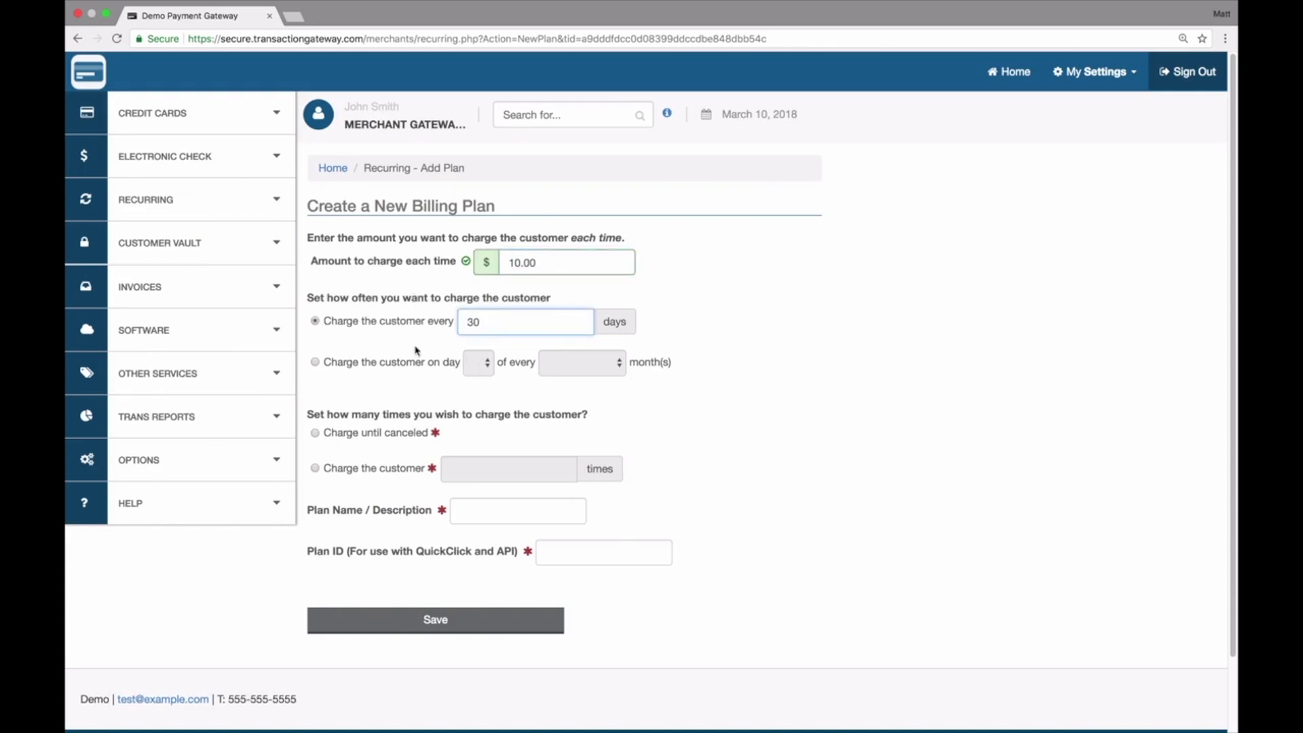
Step: Schedule the charge on day 1 of every 1 month
click(316, 363)
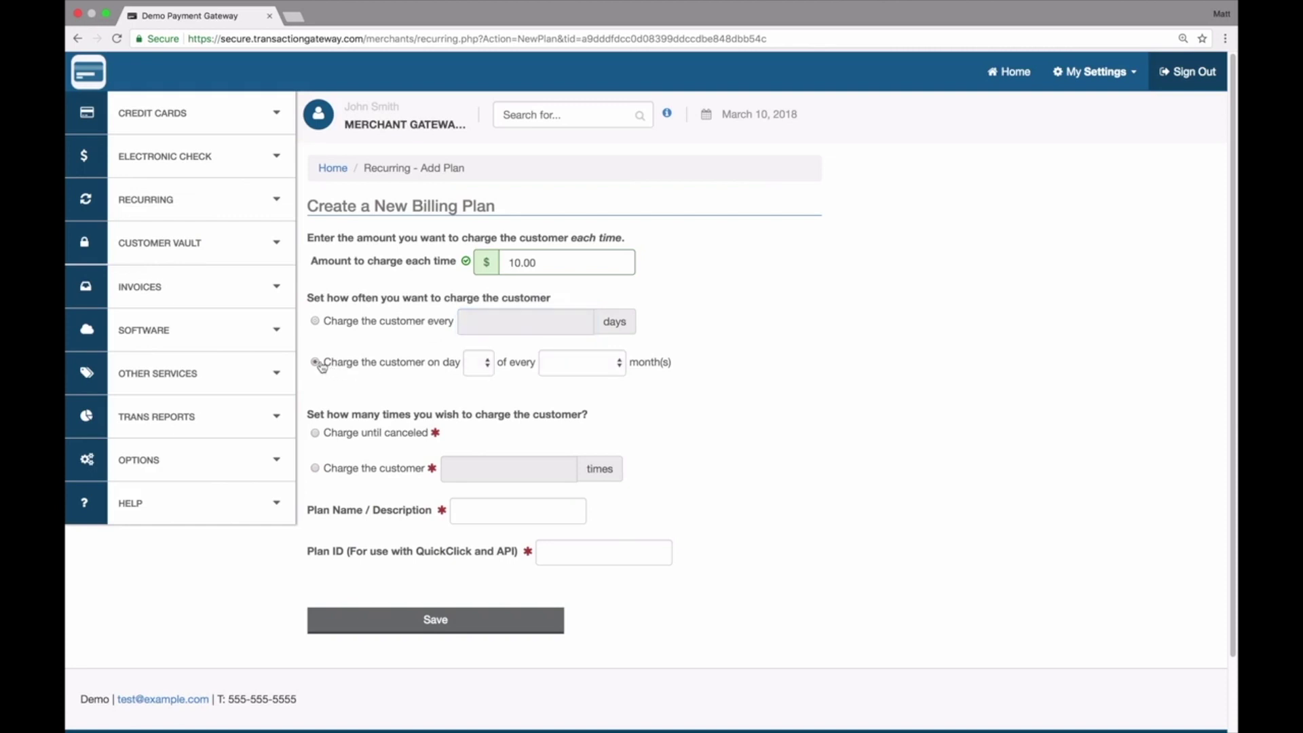
click(477, 370)
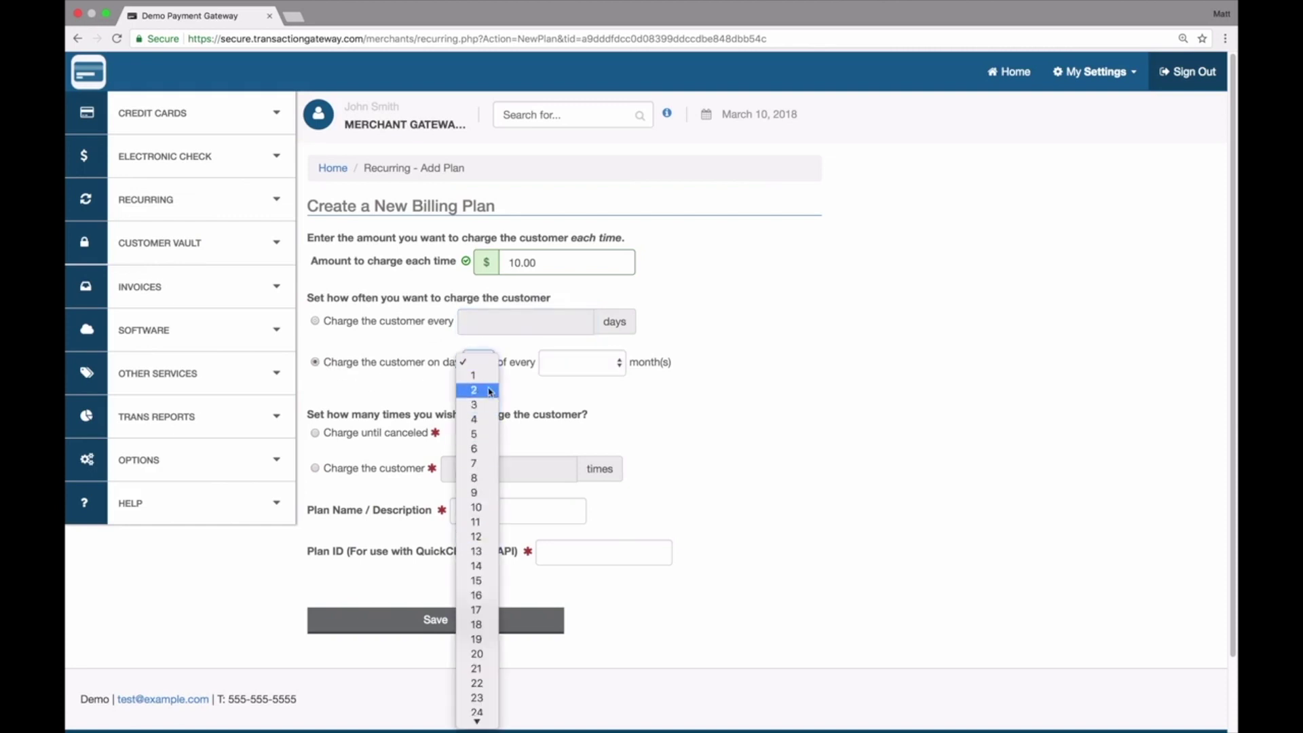
click(491, 378)
click(602, 366)
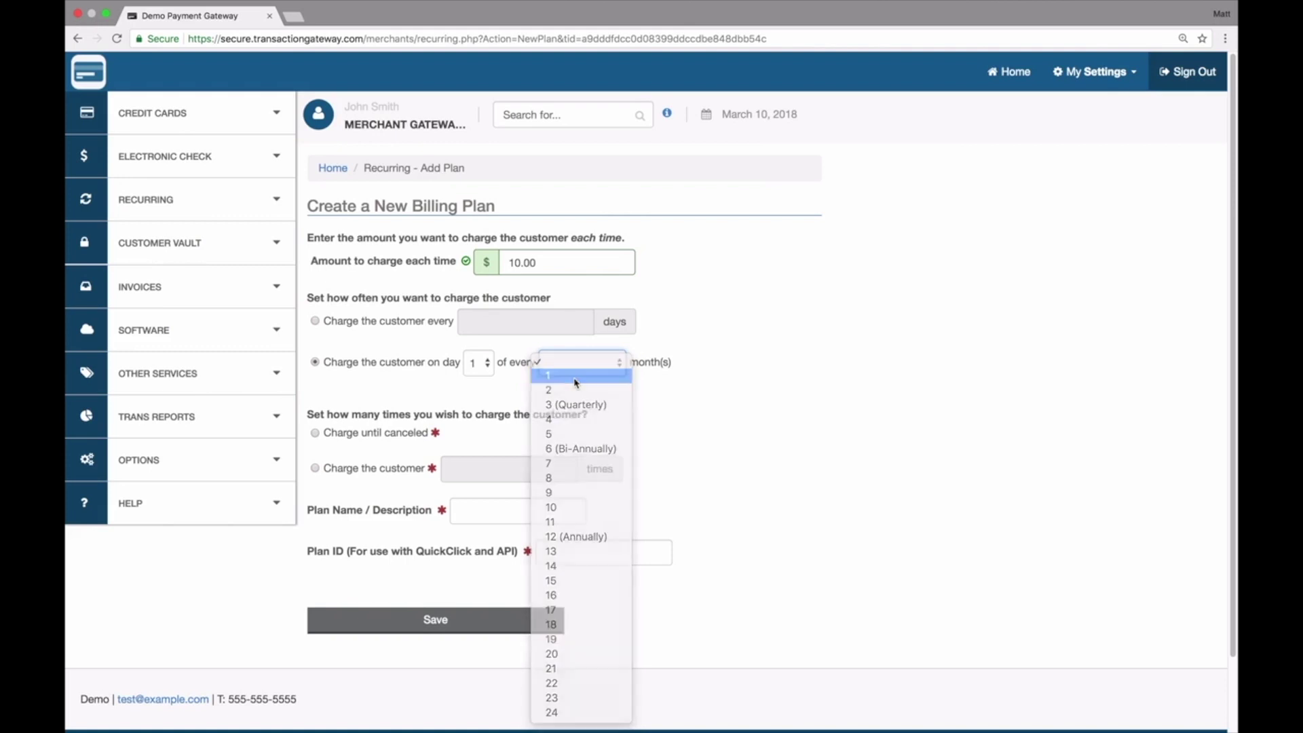
click(575, 376)
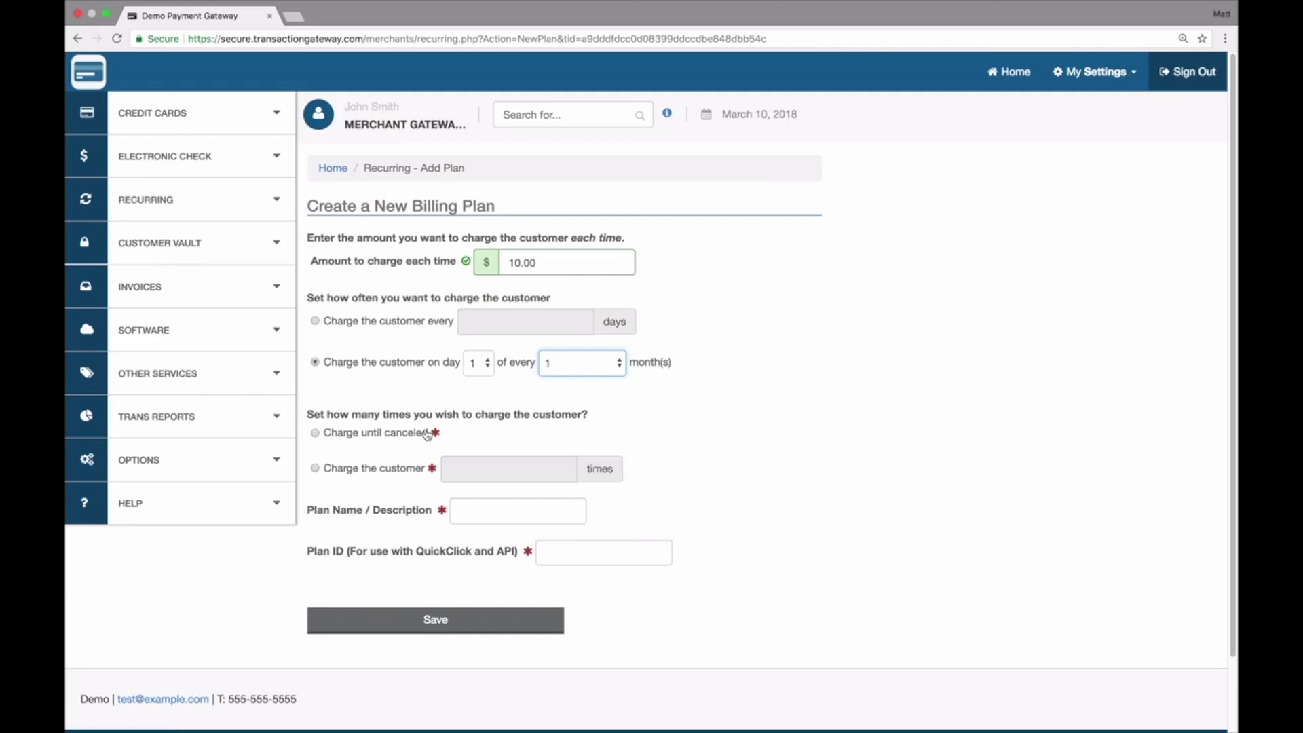
Step: Make the plan charge until canceled, name it 'Test Plan' with ID 'testplan', and save
click(384, 473)
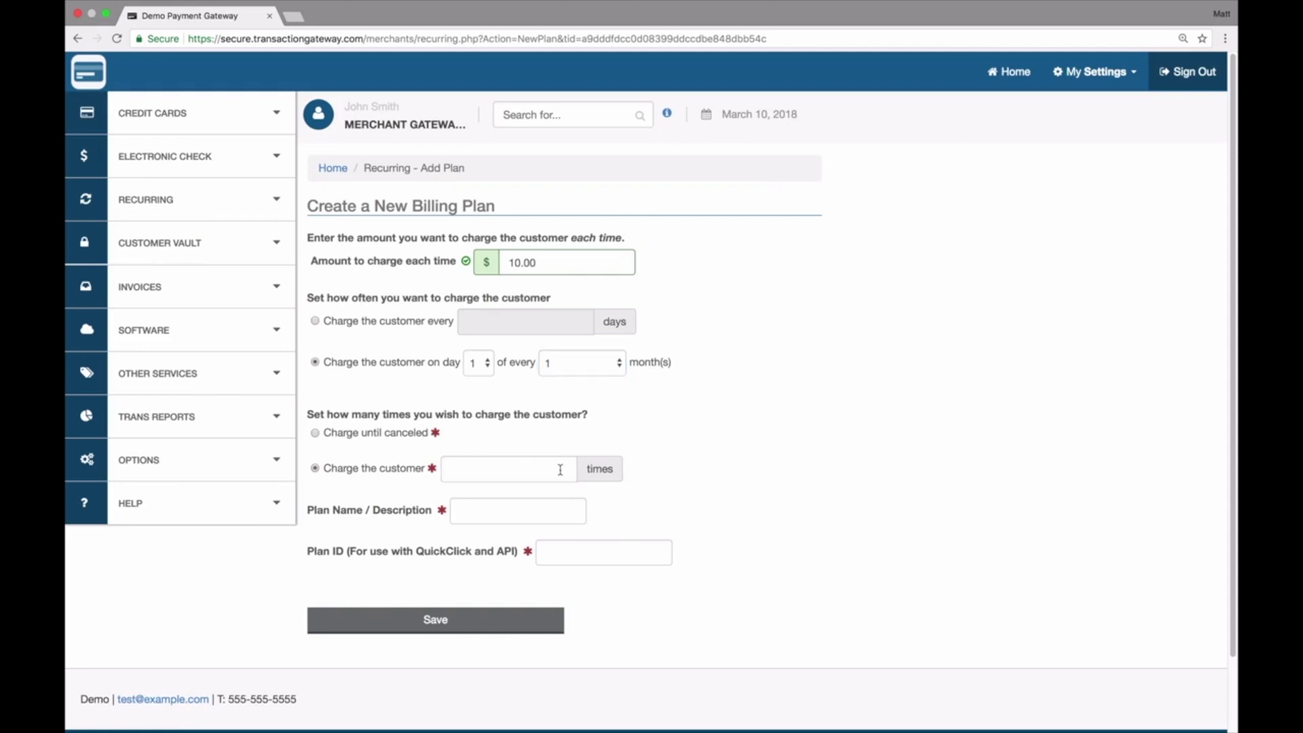
click(315, 433)
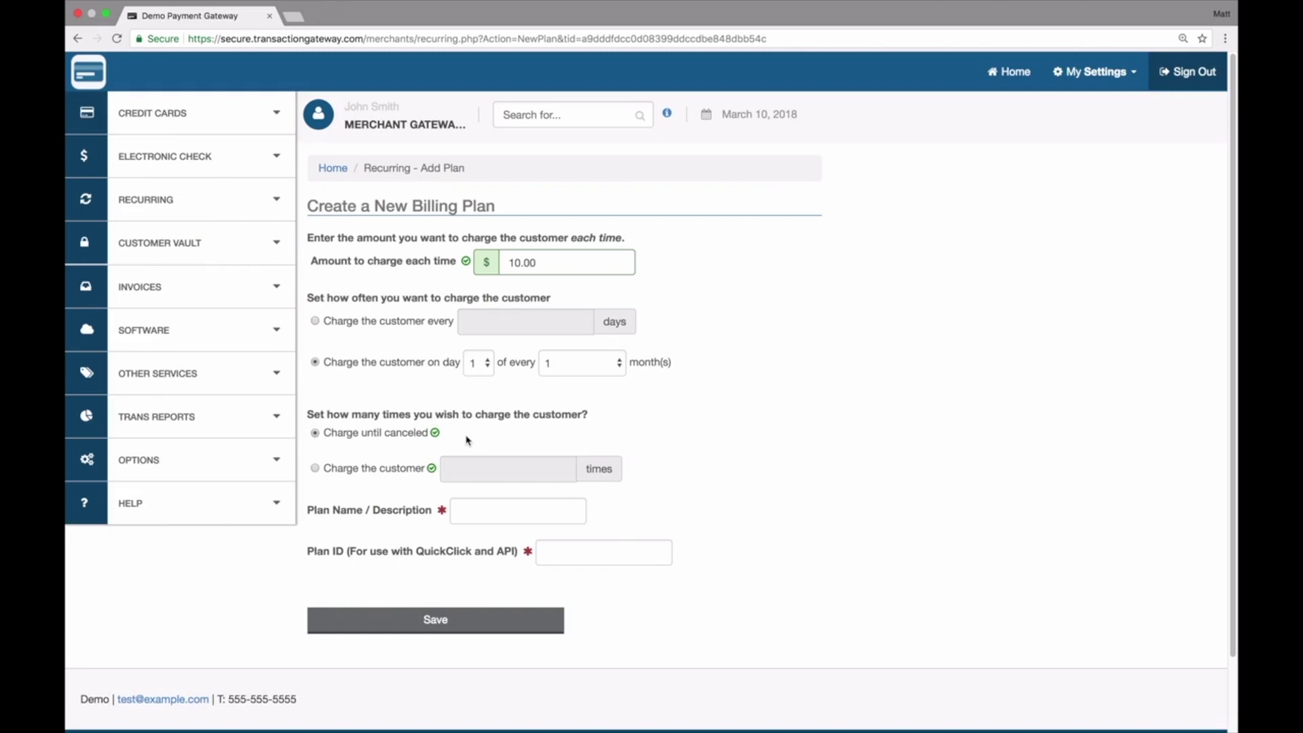
click(512, 508)
text(Test Plan)
key(Tab)
text(testplan)
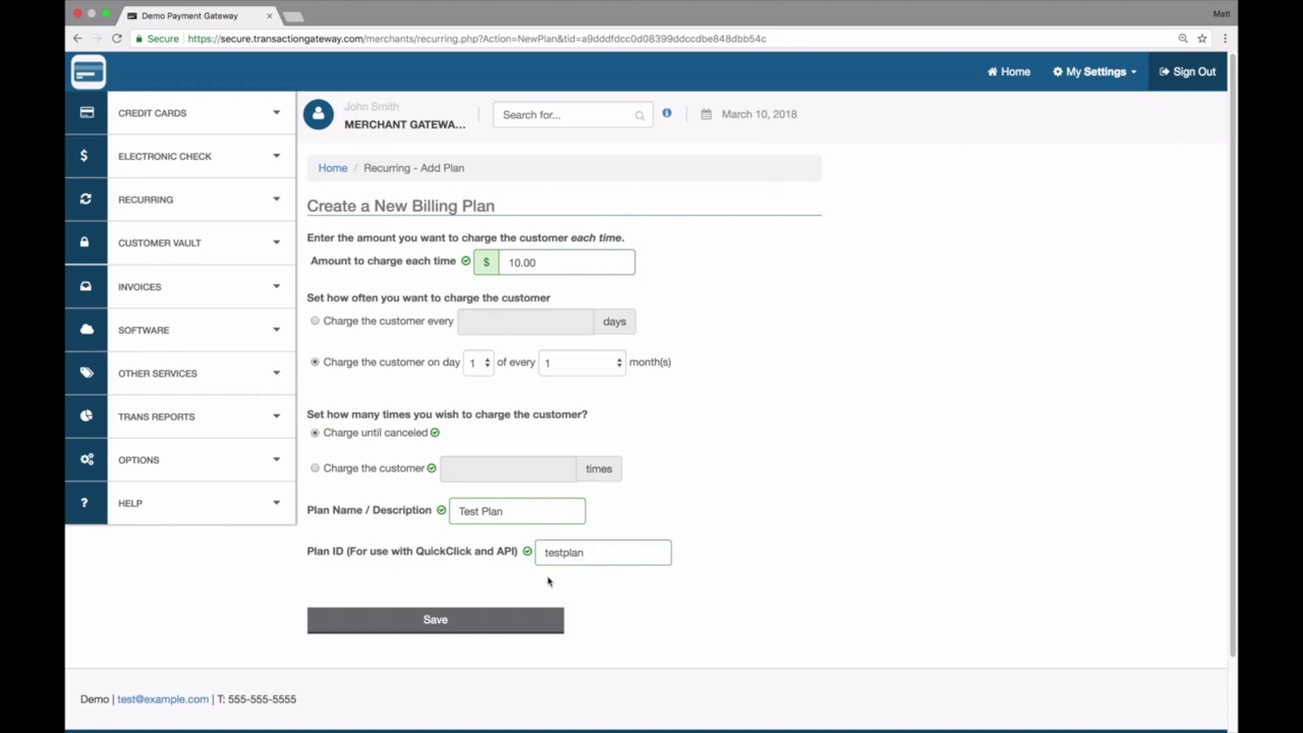
click(443, 619)
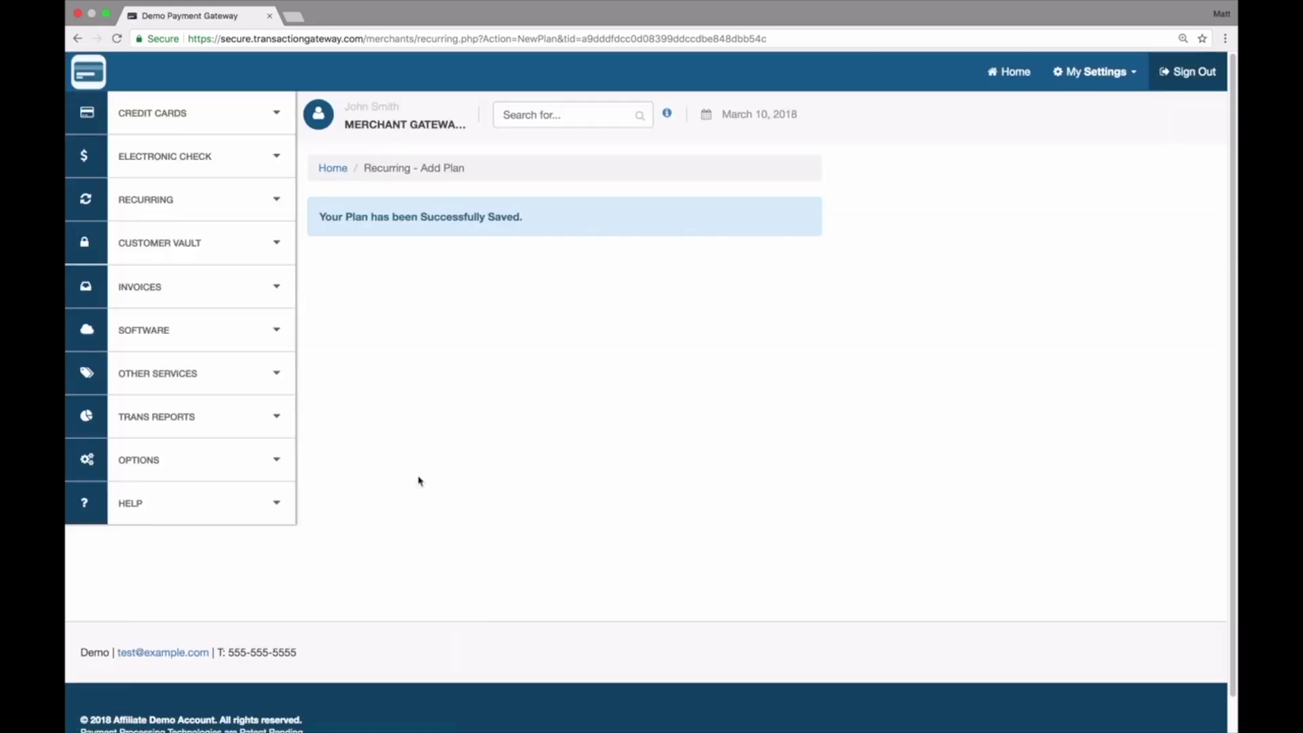
Step: Show Recurring > List Plans to check Test Plan bills 10.00 monthly on the 1st
click(169, 203)
click(132, 341)
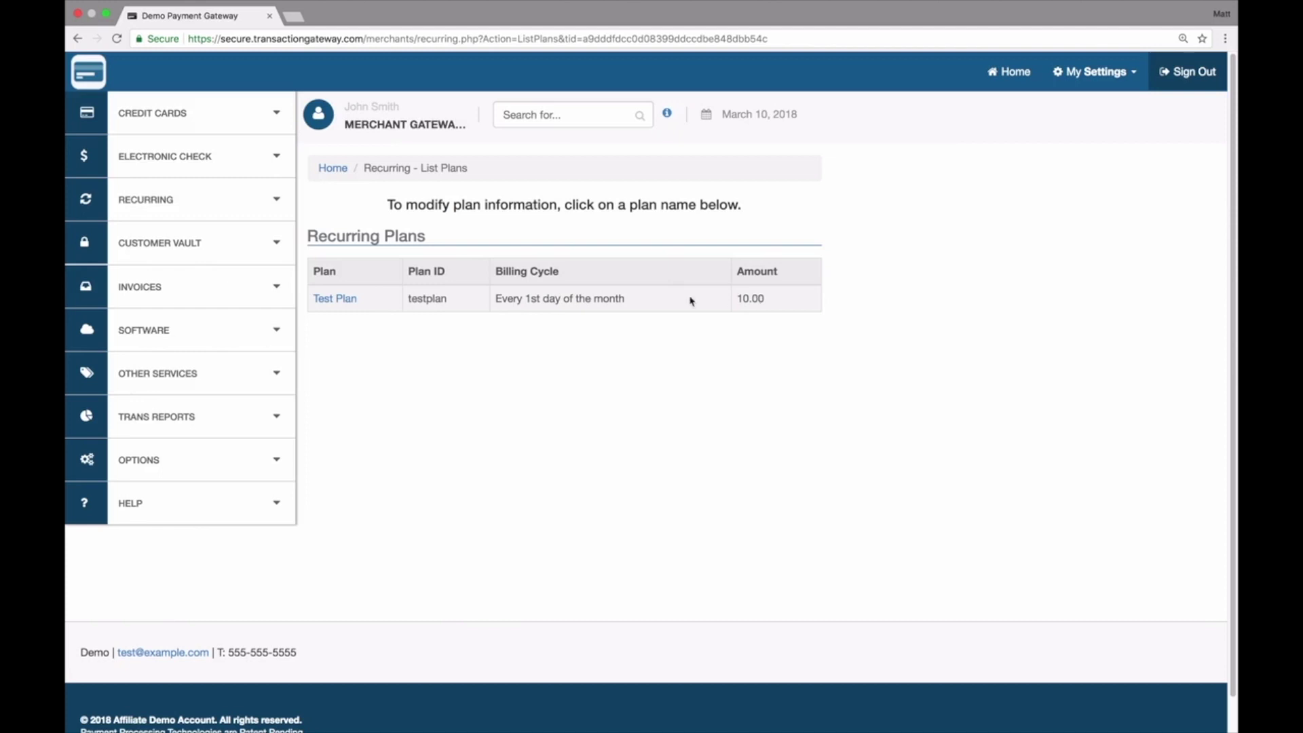
click(252, 198)
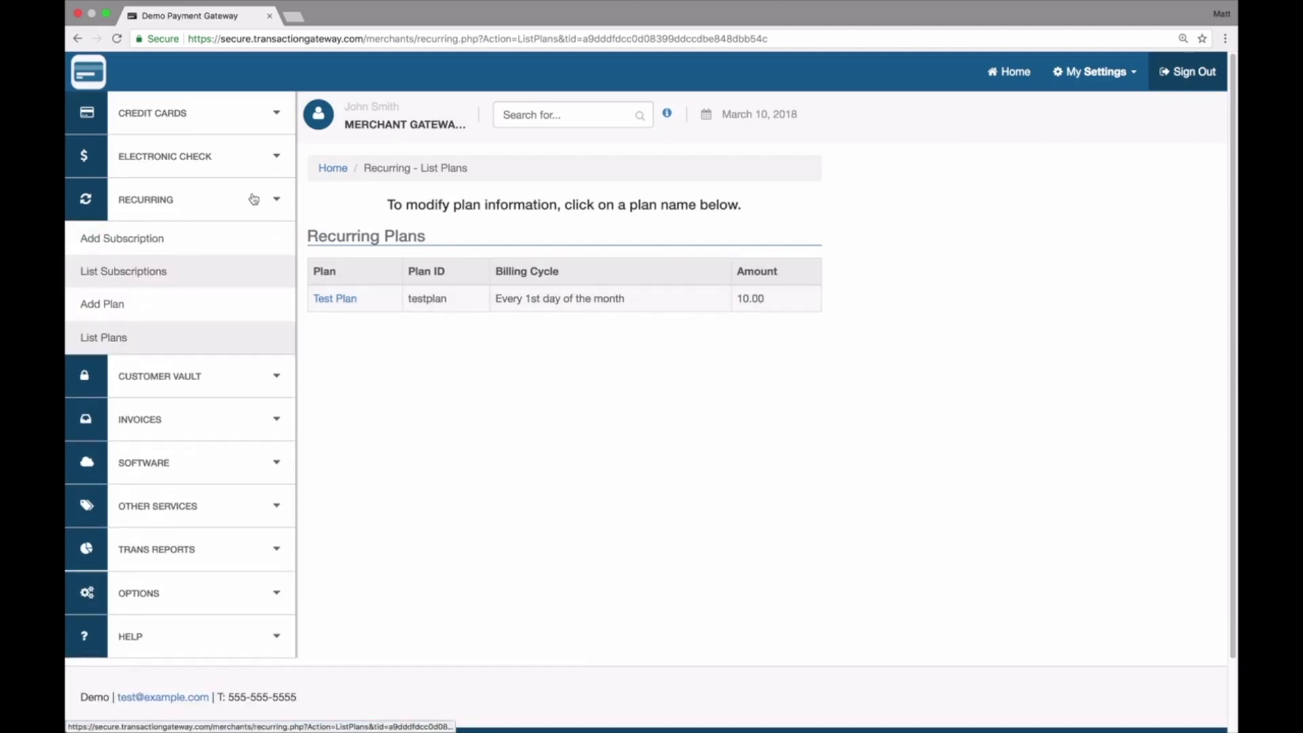
Step: Open an empty Credit Card form under Recurring > Add Subscription and look through it
click(121, 239)
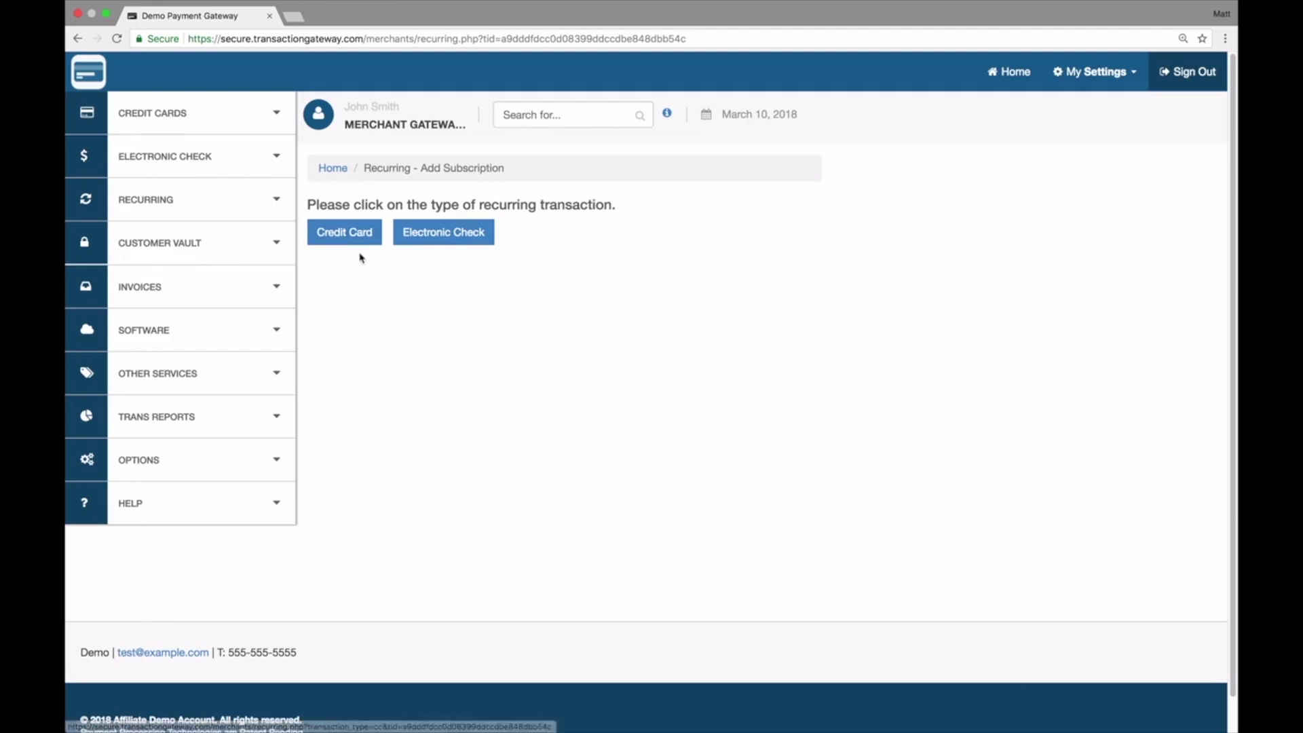
click(335, 235)
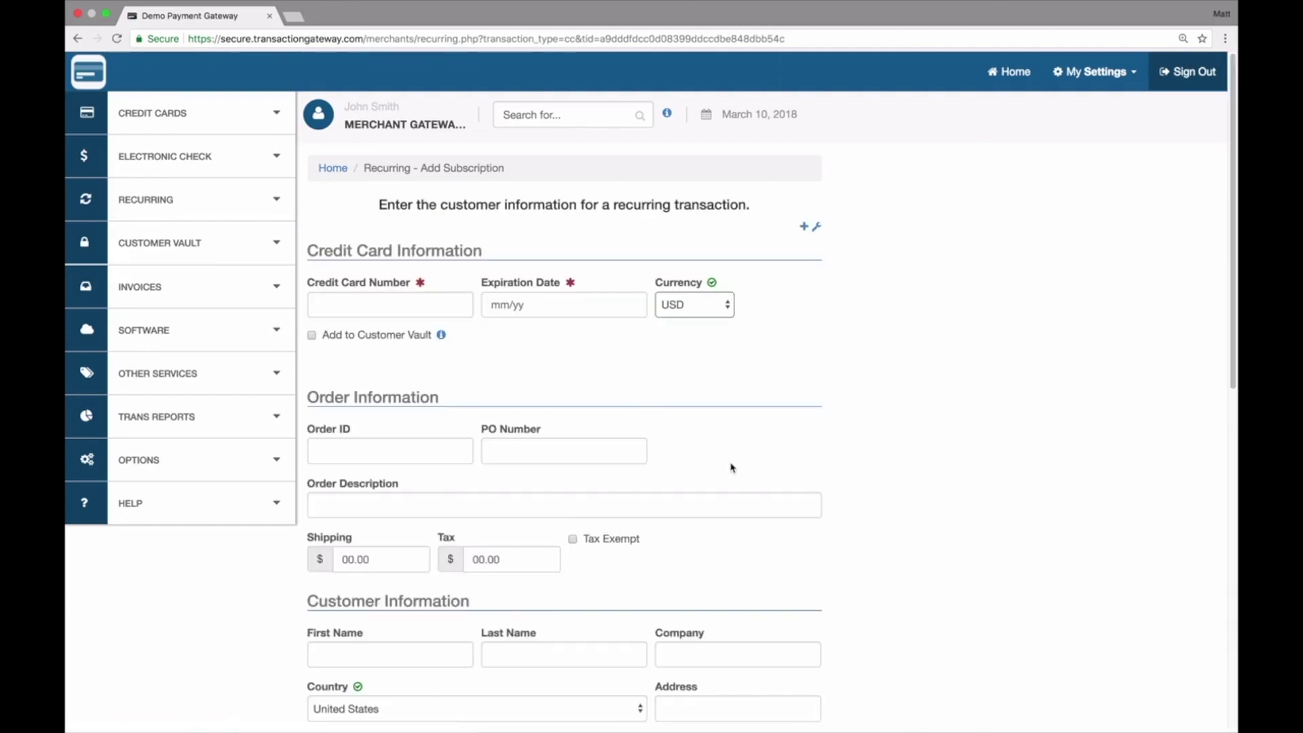
scroll(730, 467, down, 10)
scroll(730, 466, up, 10)
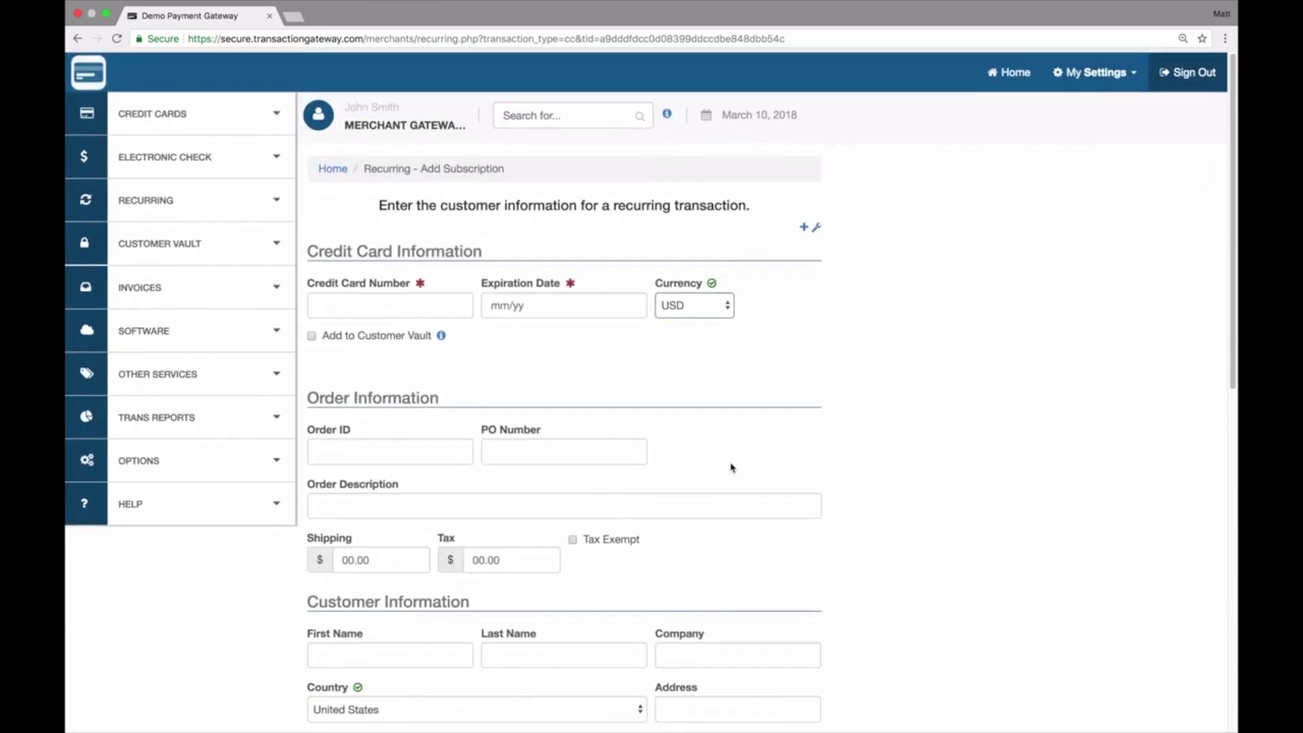
scroll(731, 466, down, 9)
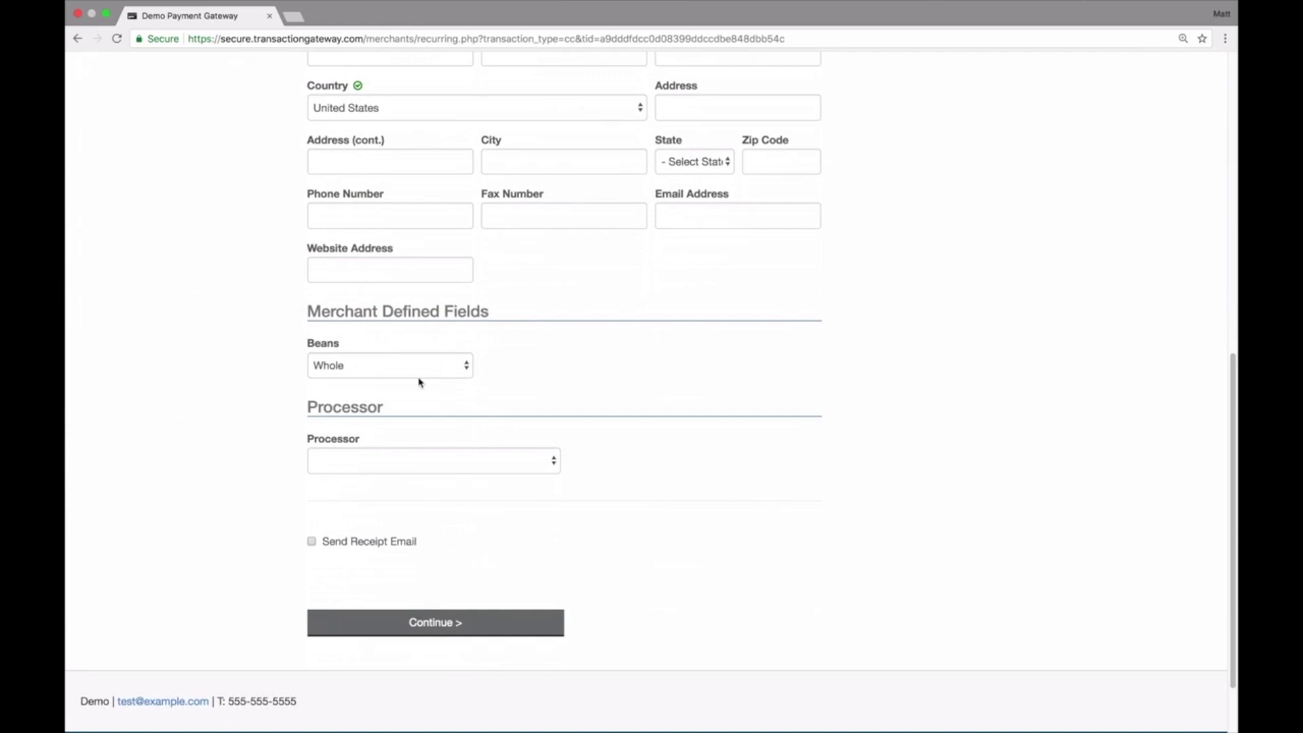
scroll(419, 382, up, 3)
scroll(419, 382, up, 2)
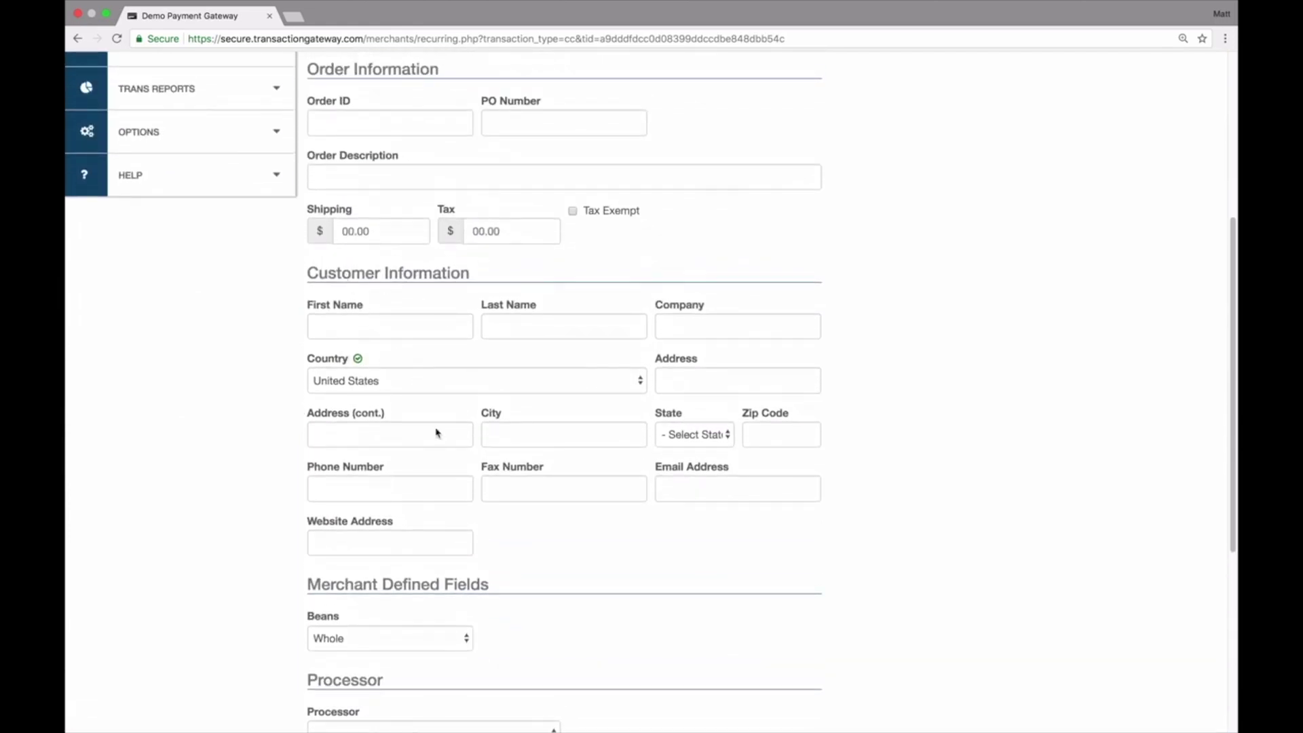
scroll(517, 446, up, 5)
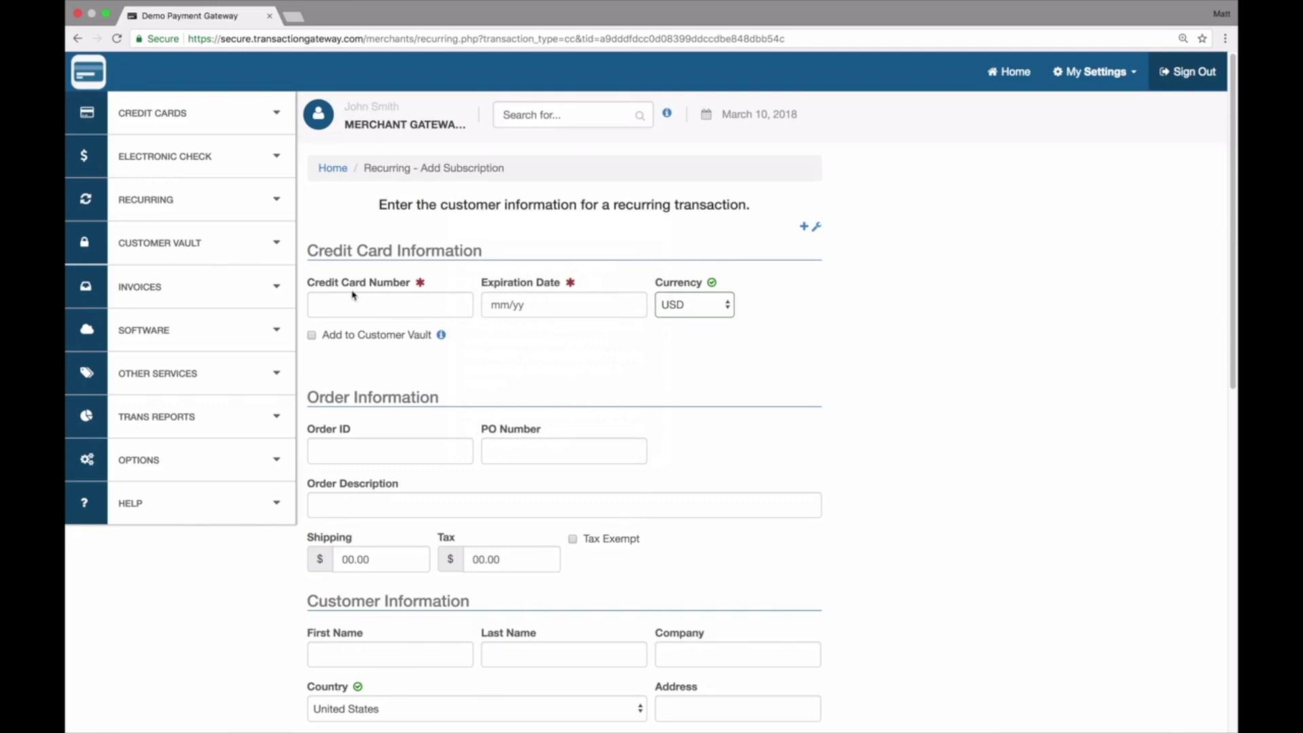
Step: Enter the card number with expiry date 1020
click(374, 299)
text(4111111111111111)
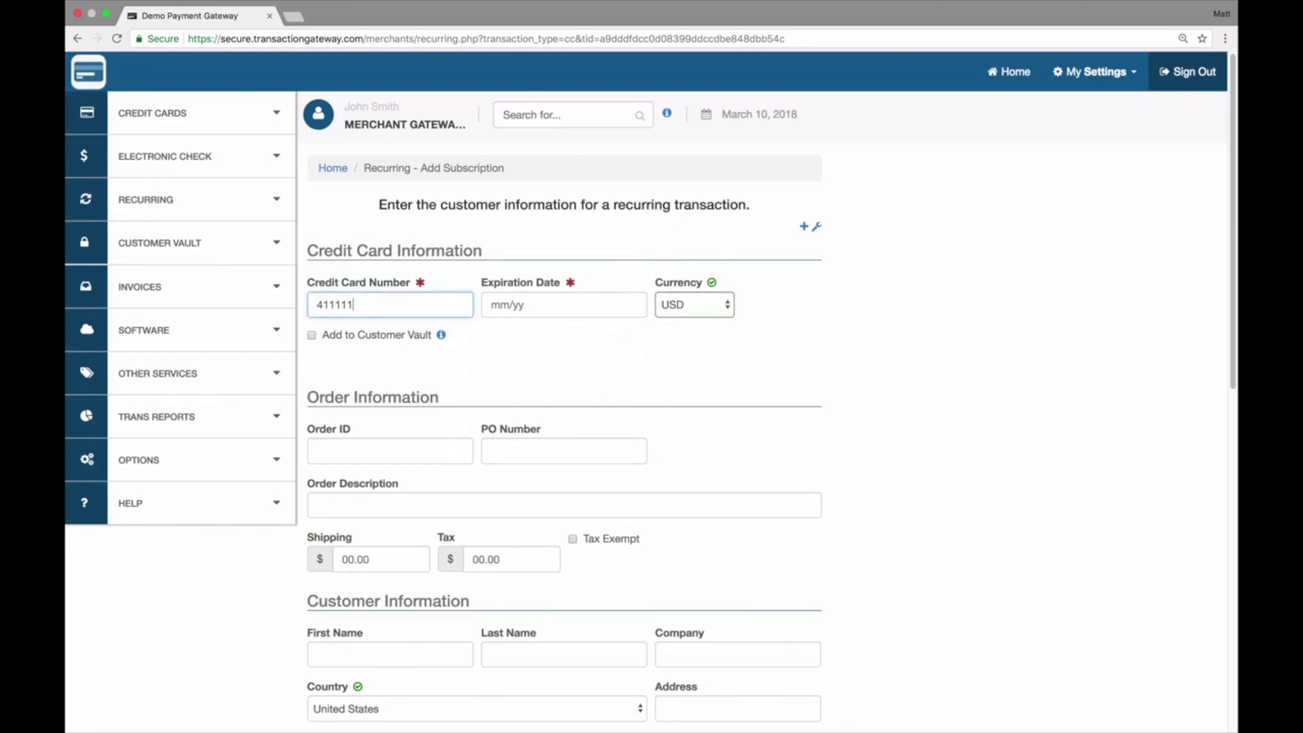
key(Tab)
text(1020)
key(Tab)
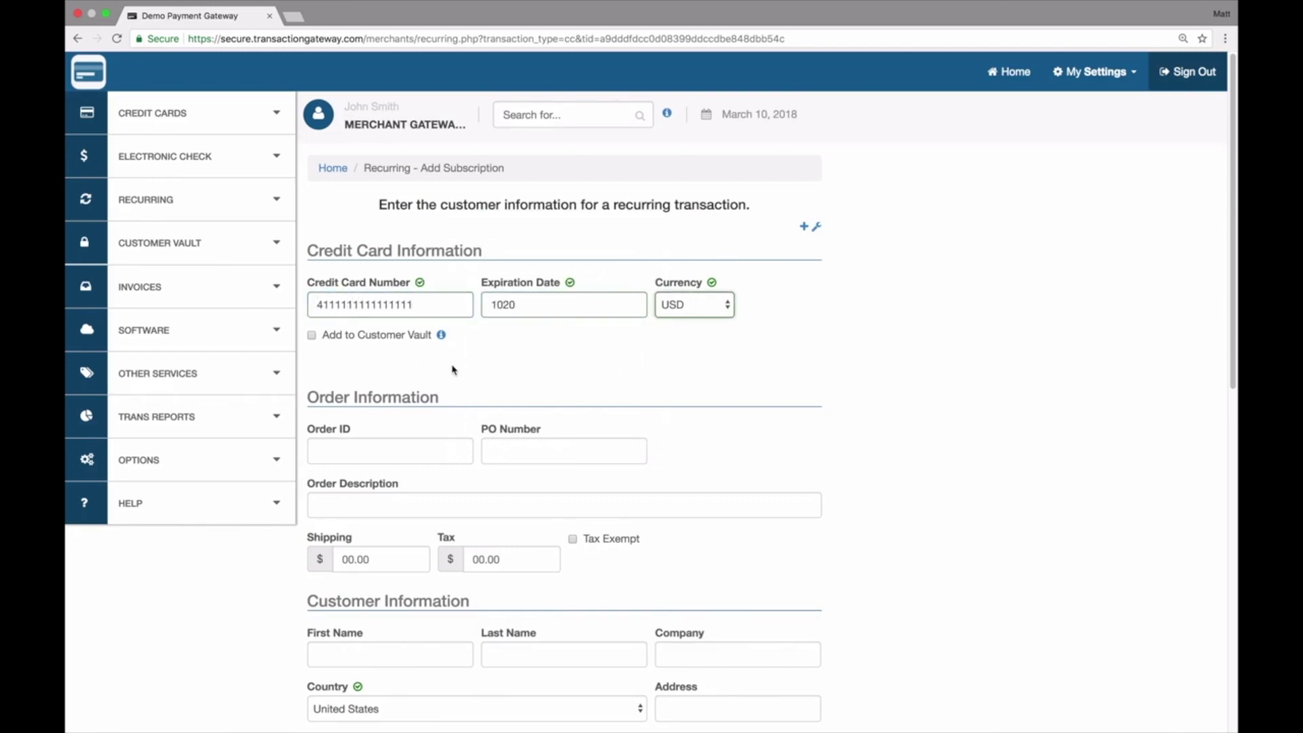
scroll(451, 367, down, 4)
Step: Fill in the customer's first and last name and continue to plan selection
click(392, 424)
text(John)
key(Tab)
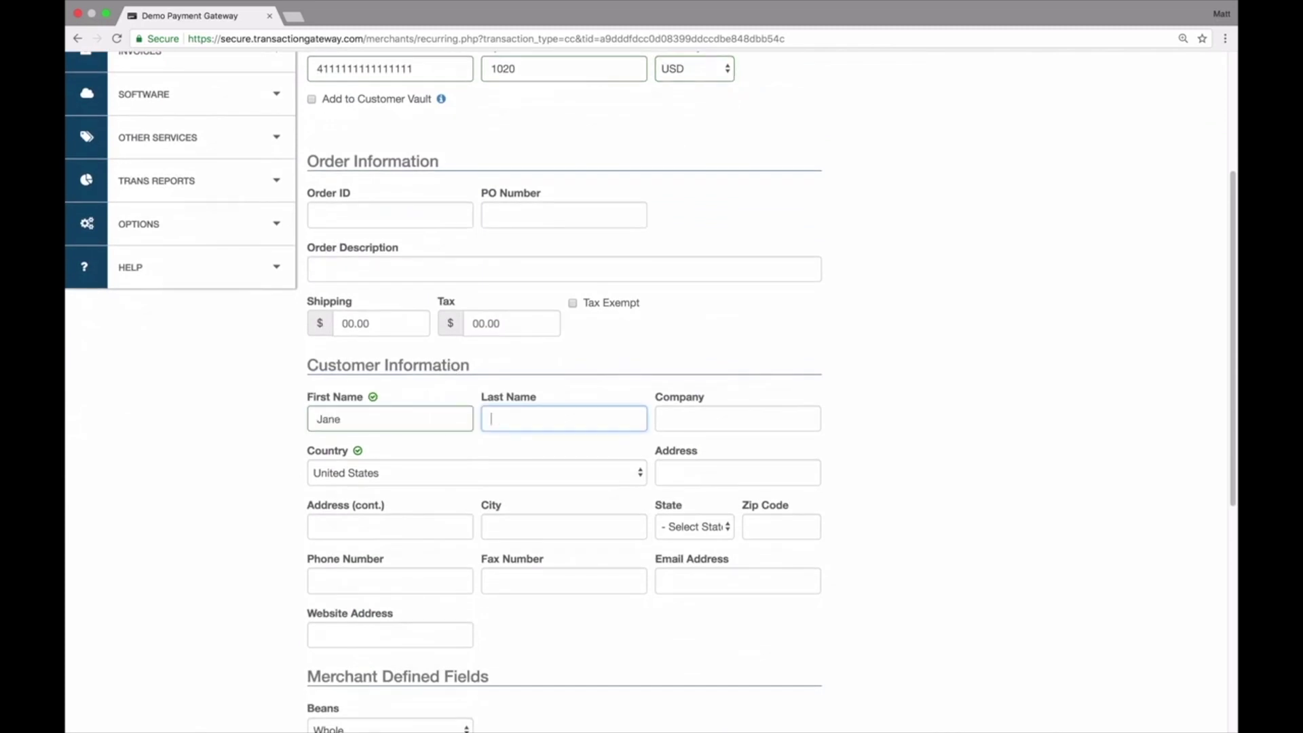
text(Doe)
scroll(393, 454, down, 8)
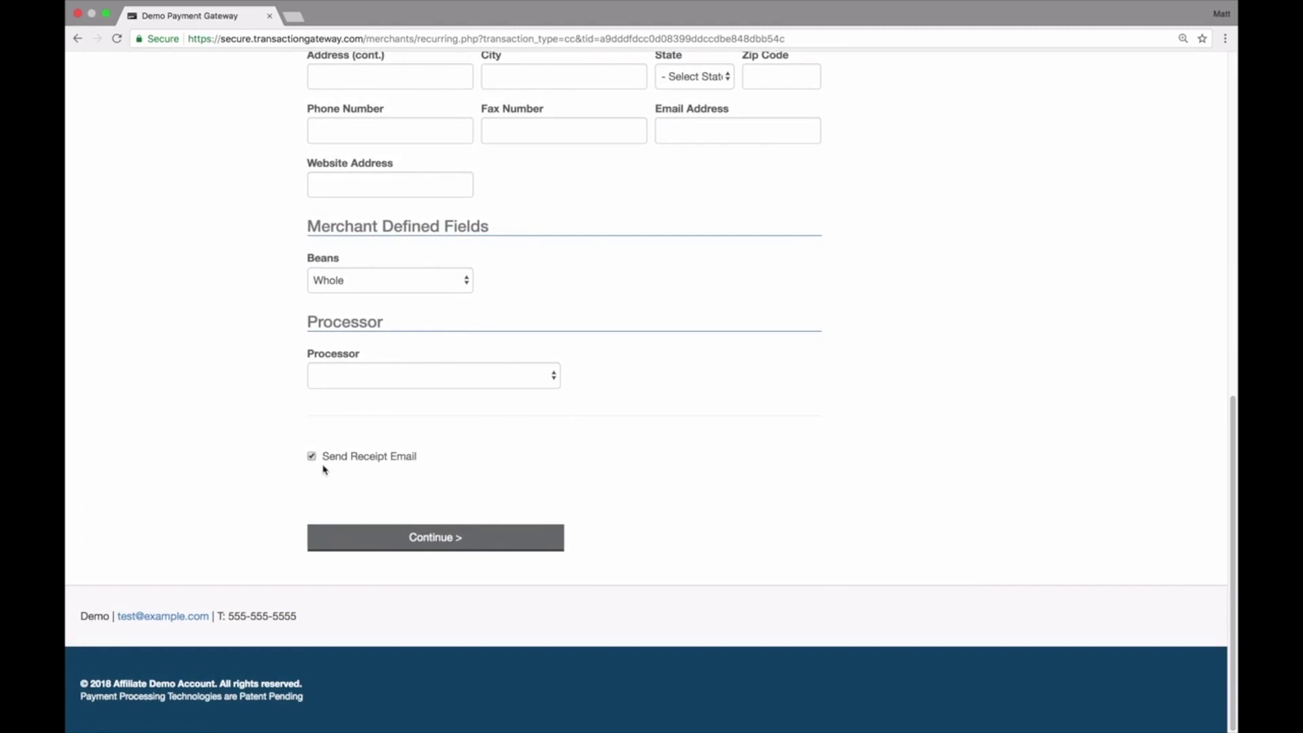
click(442, 541)
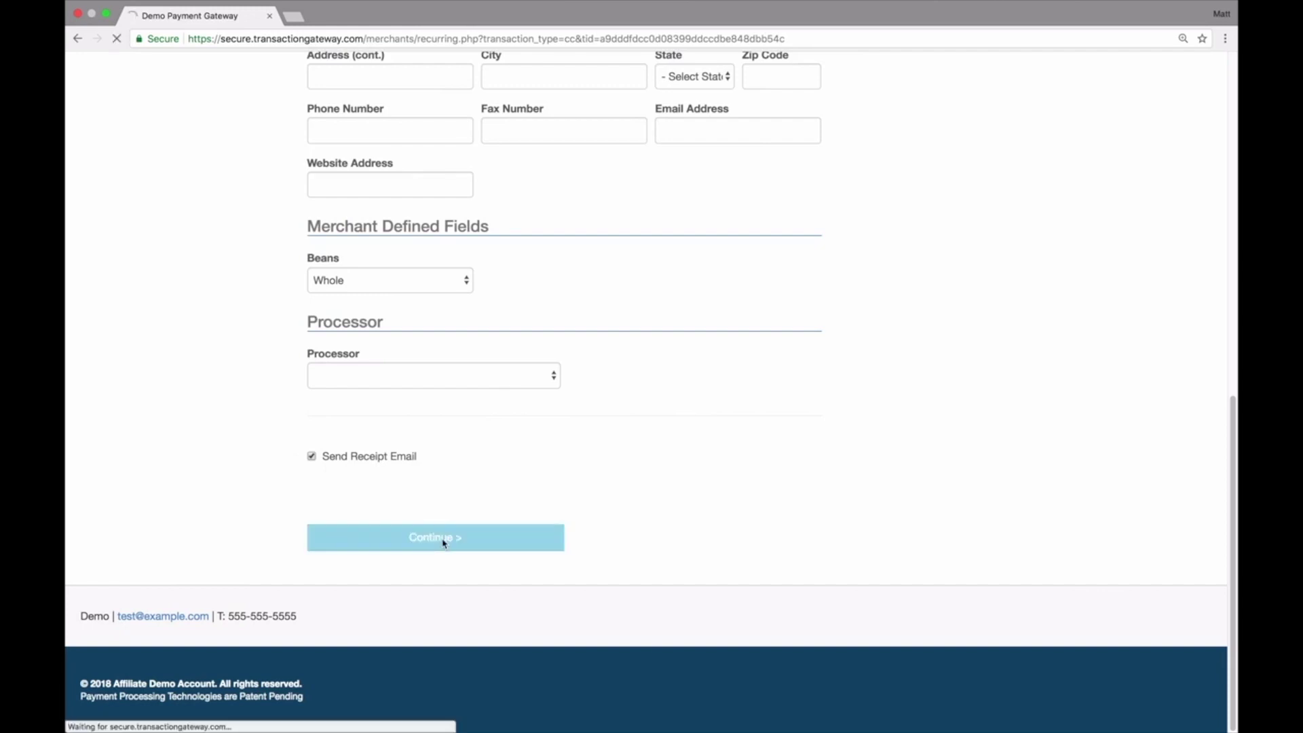
Step: Choose Test Plan from the Plan Name dropdown in Step 2
click(337, 320)
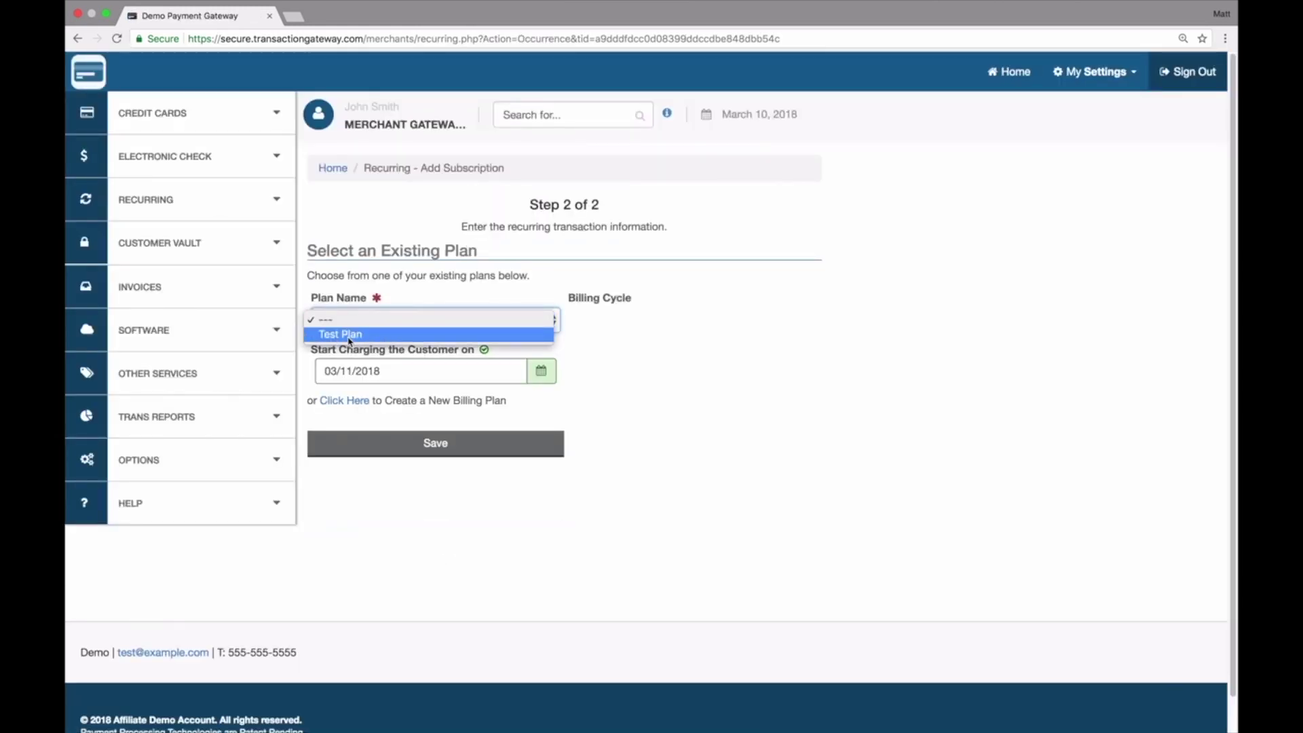
click(348, 336)
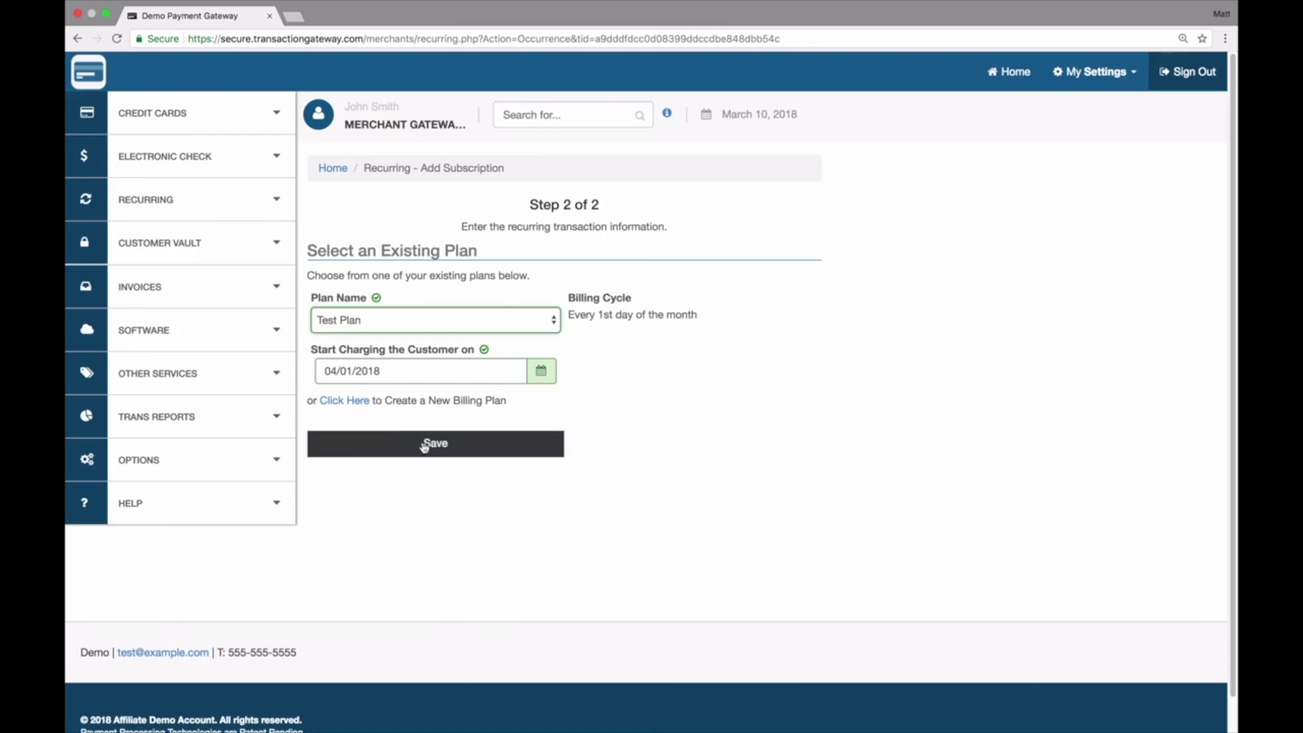
Step: Look over the empty new billing plan form, then return to Step 2
click(344, 402)
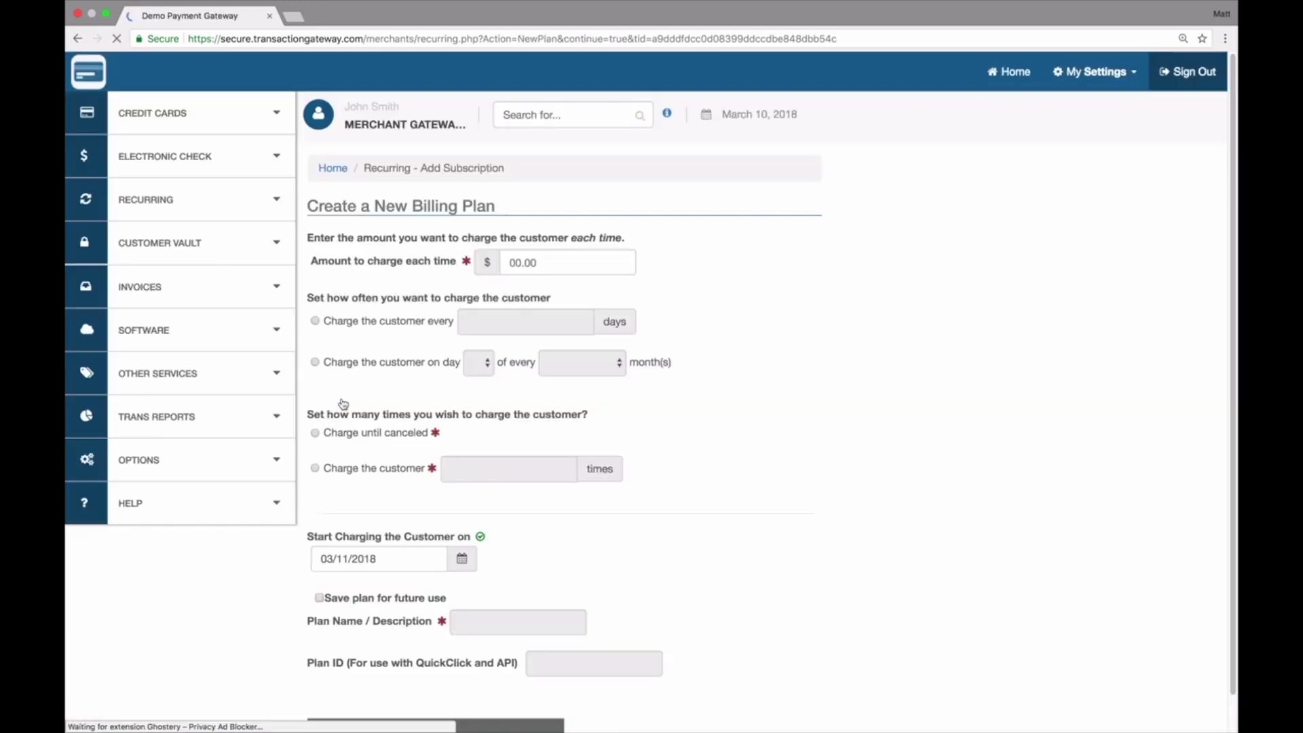
scroll(434, 457, down, 3)
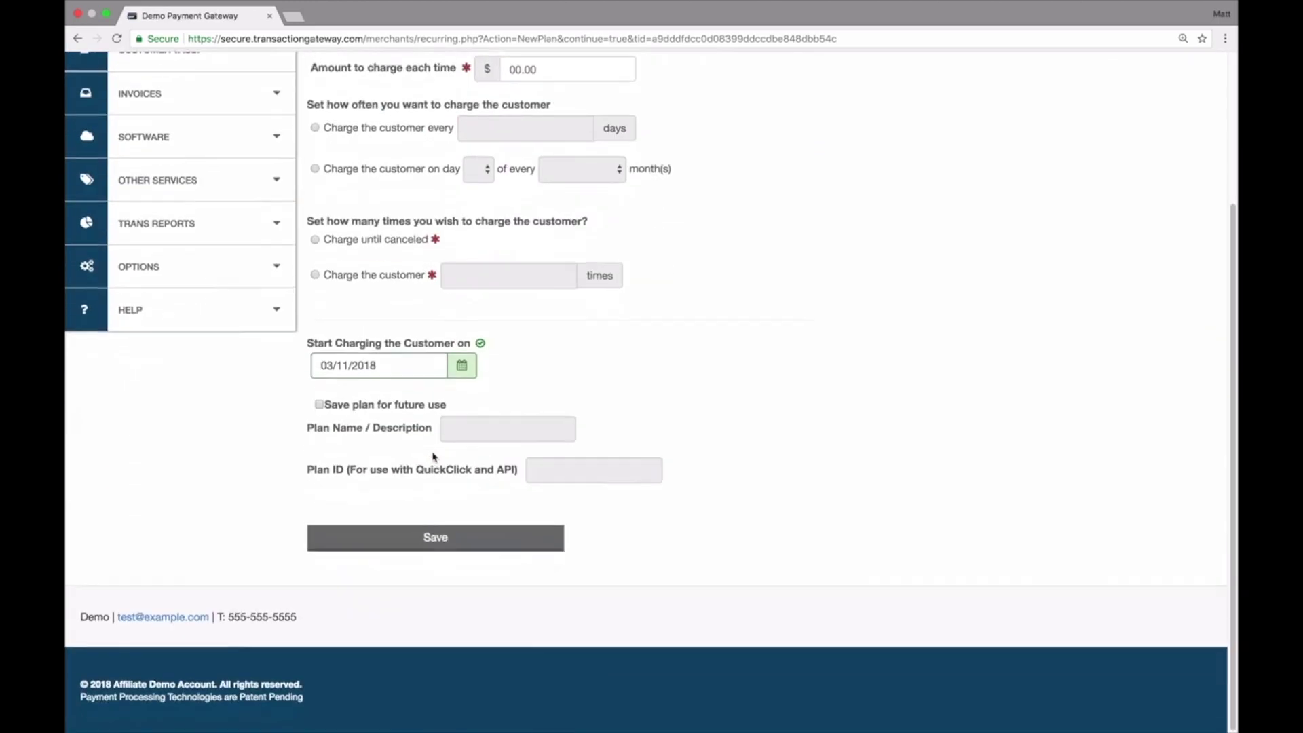
scroll(434, 457, up, 3)
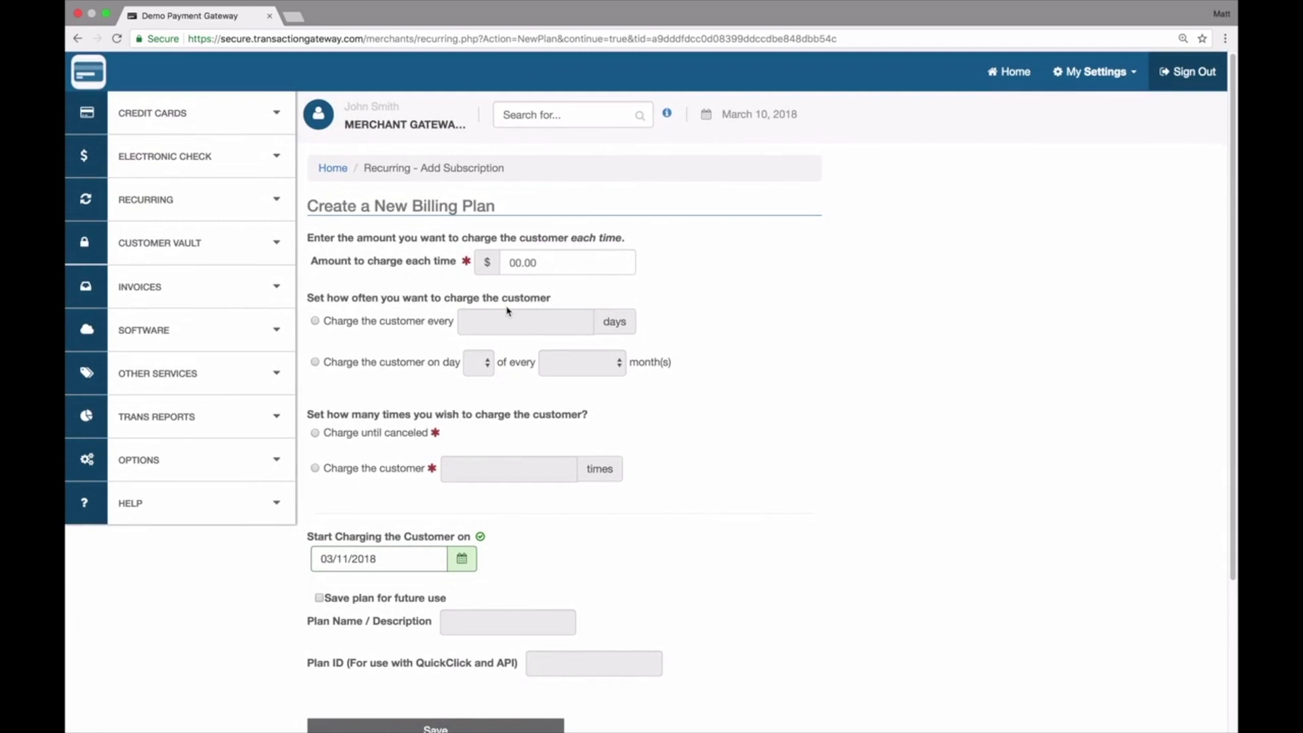
scroll(442, 401, down, 3)
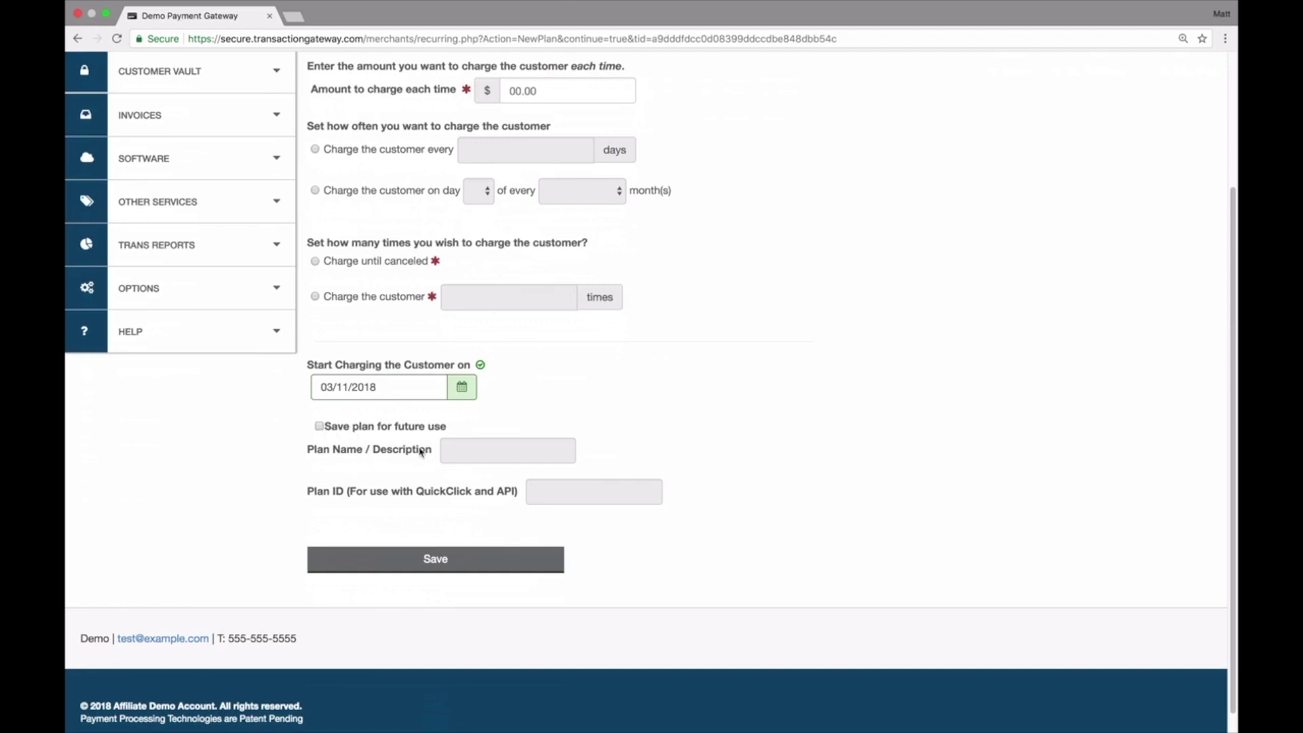
click(85, 41)
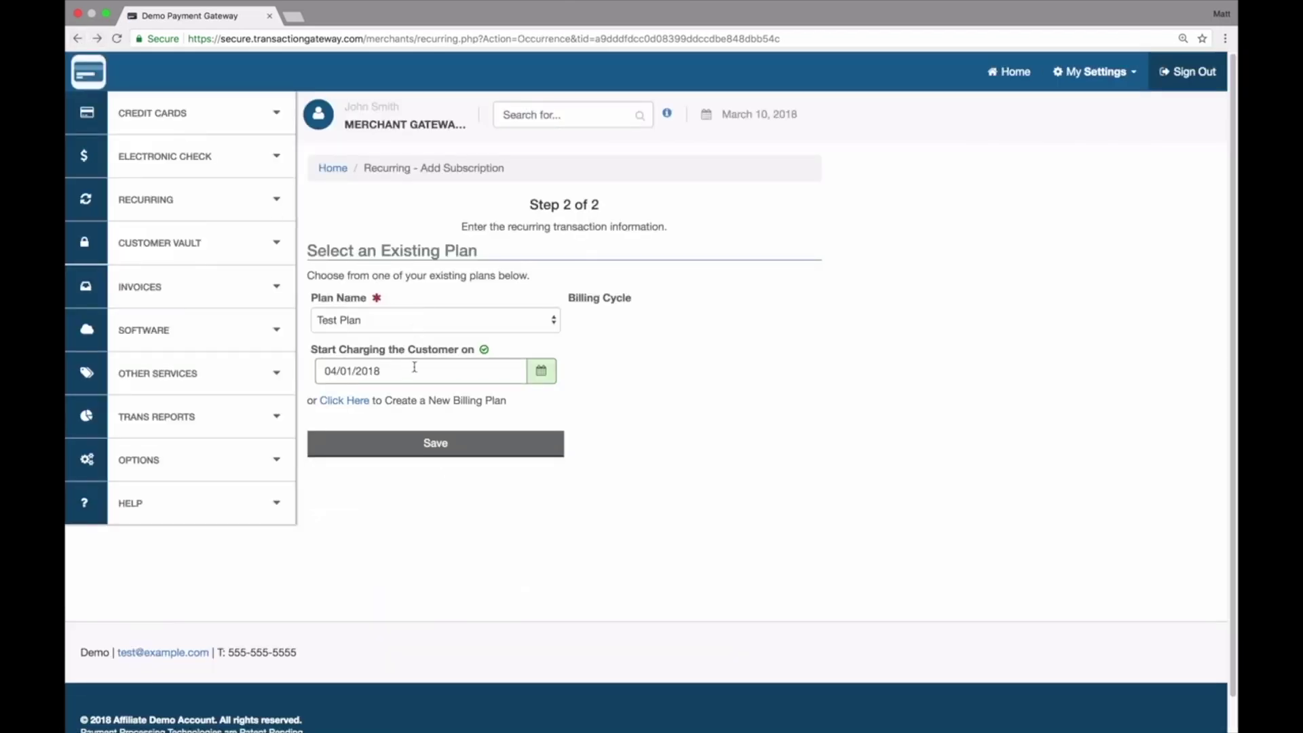
Step: Save the customer's subscription on Test Plan
click(467, 327)
click(458, 321)
click(454, 444)
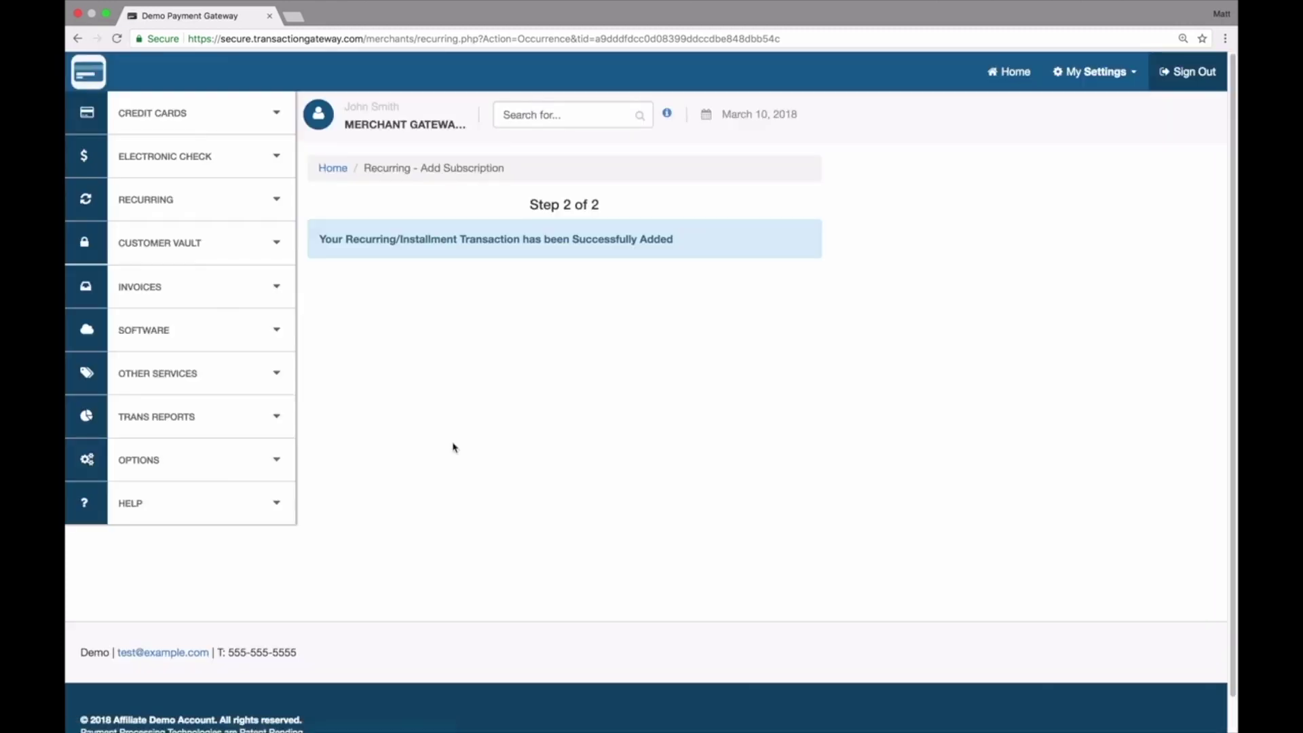
Step: Find the $10.00 Until Canceled entry in List Subscriptions and open its details
click(213, 200)
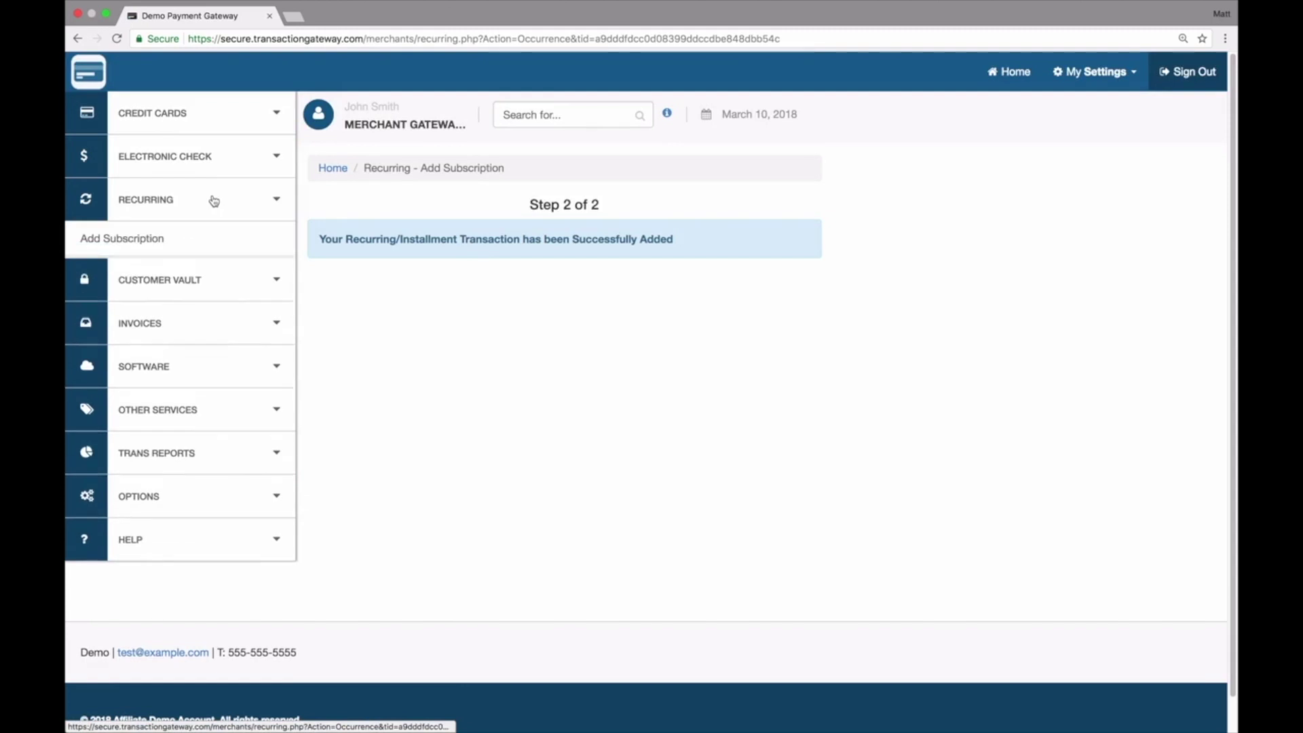
click(163, 269)
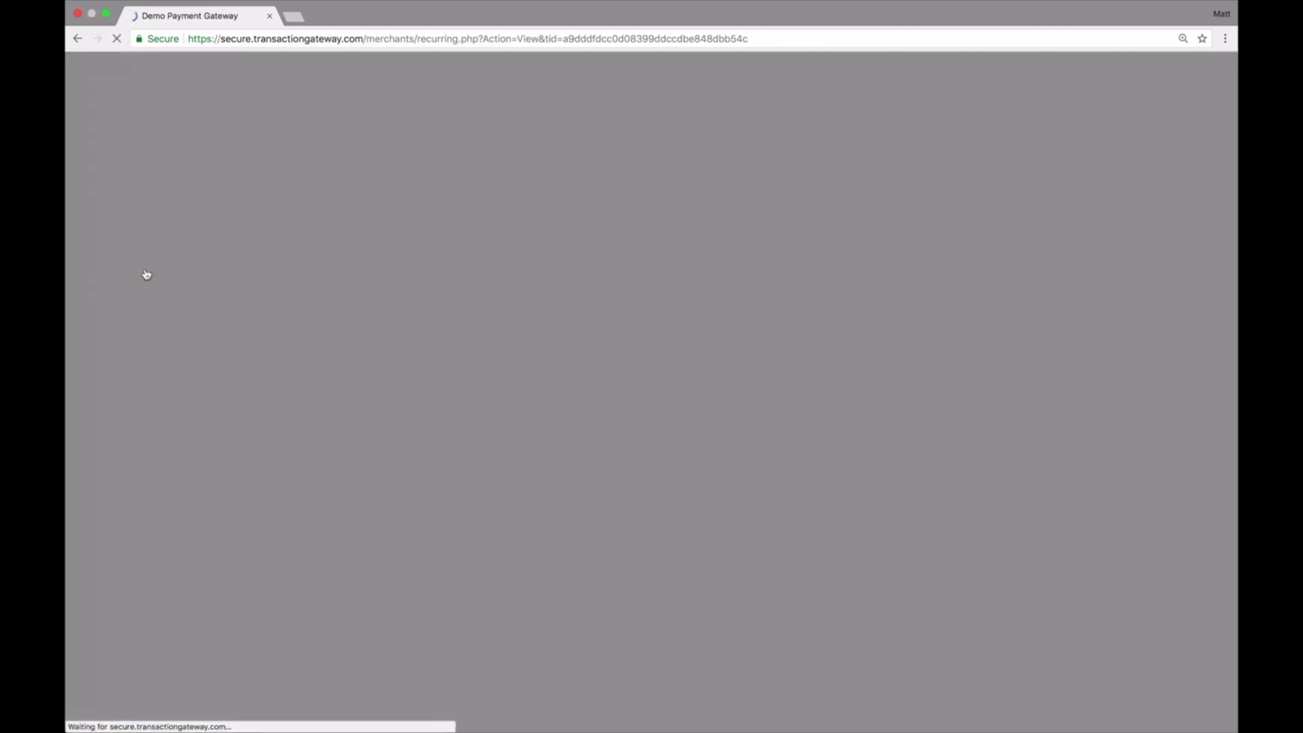
scroll(372, 412, down, 2)
scroll(372, 412, down, 5)
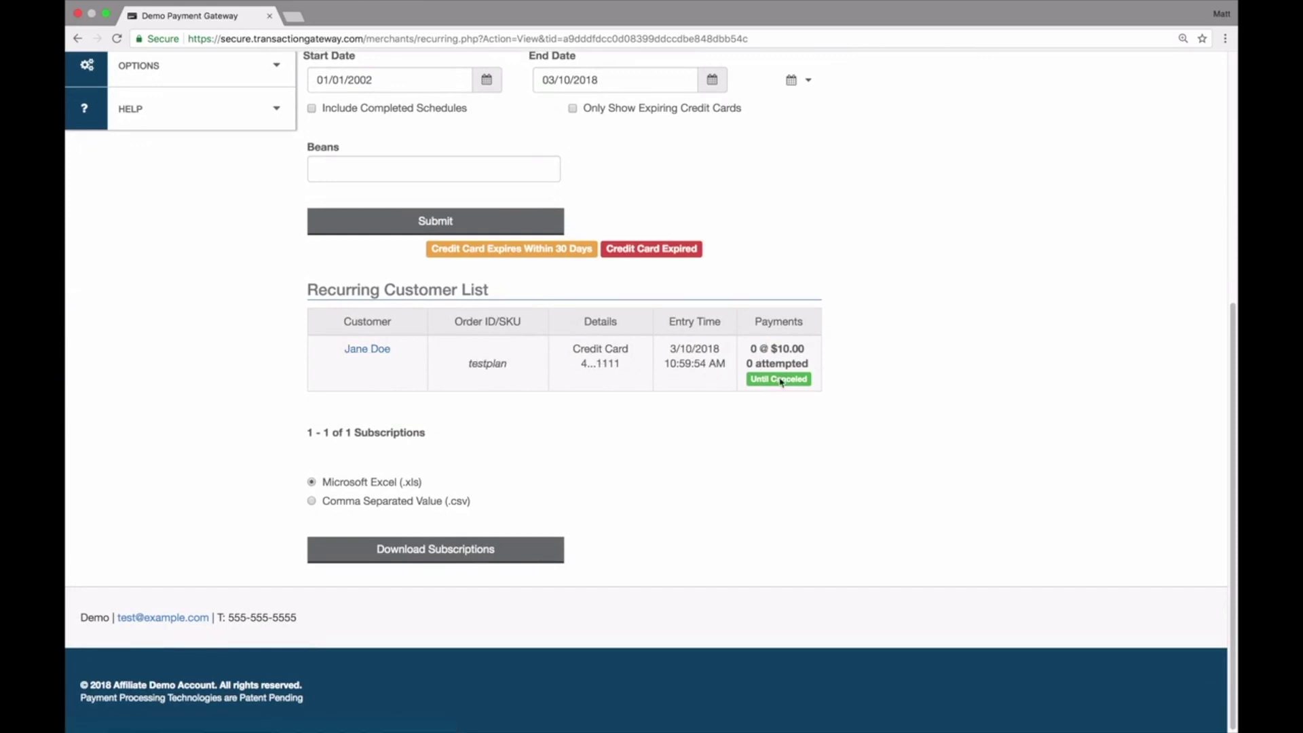
scroll(770, 391, up, 6)
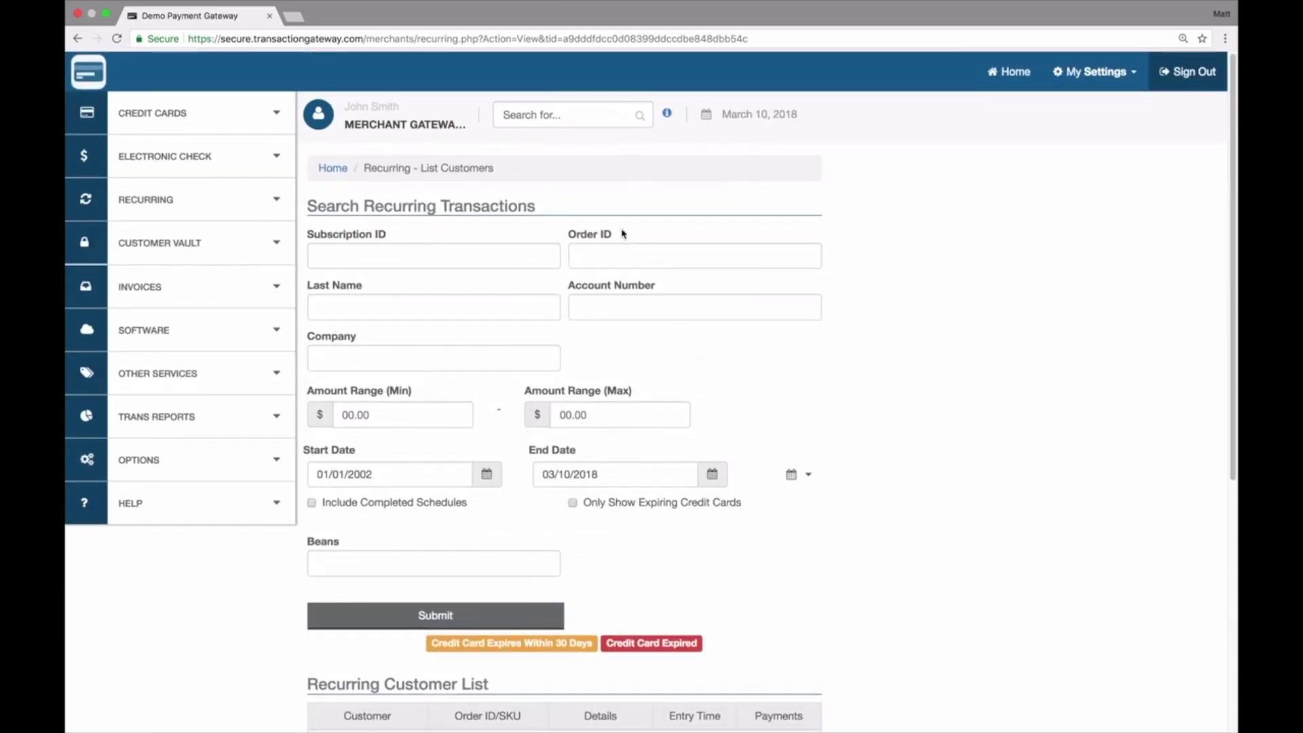
scroll(414, 380, down, 5)
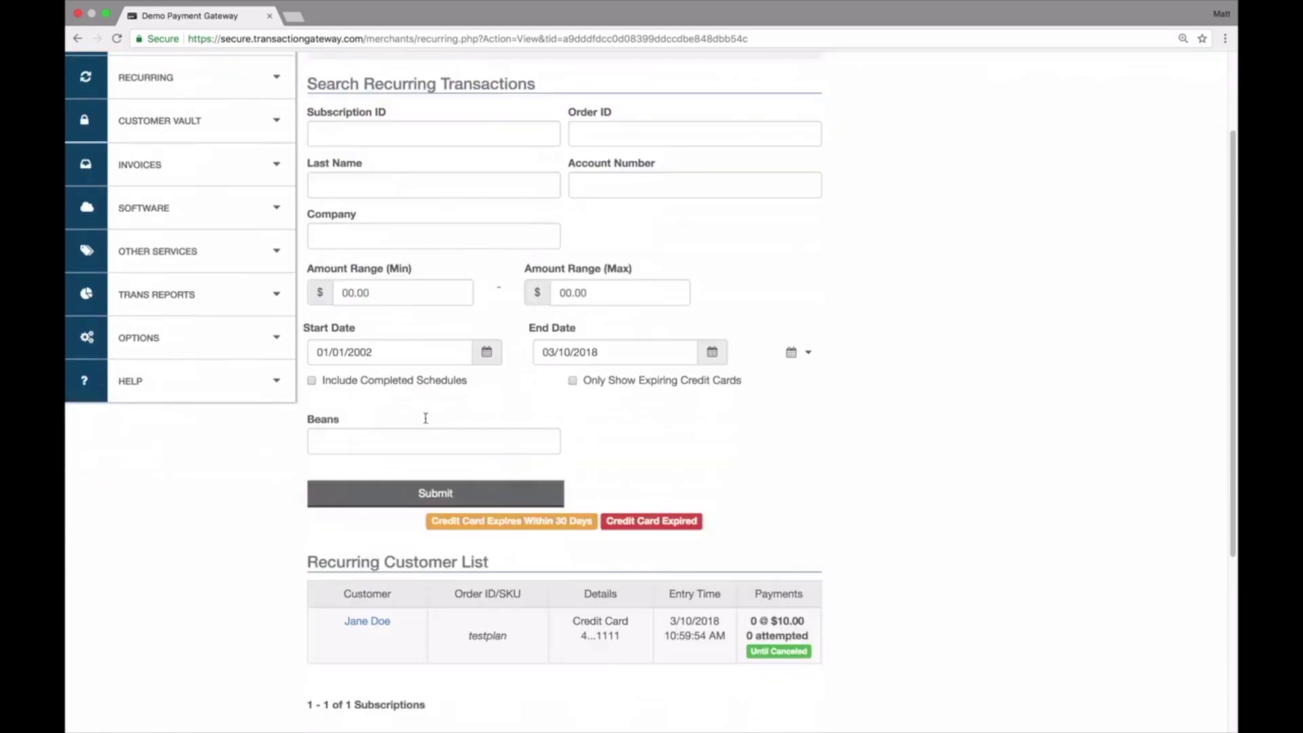
click(379, 398)
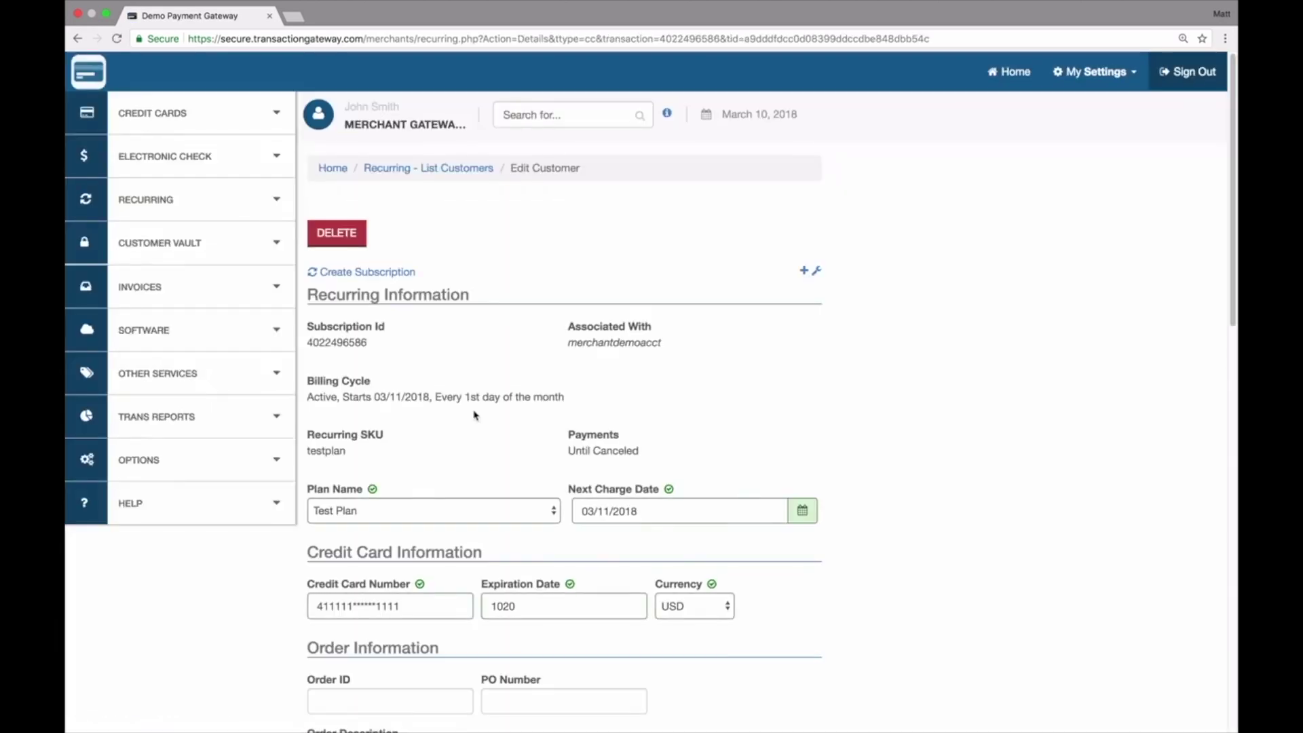
Step: Switch the subscription's plan to (CUSTOM PLAN), view its settings, and return
scroll(475, 415, down, 5)
scroll(473, 415, down, 4)
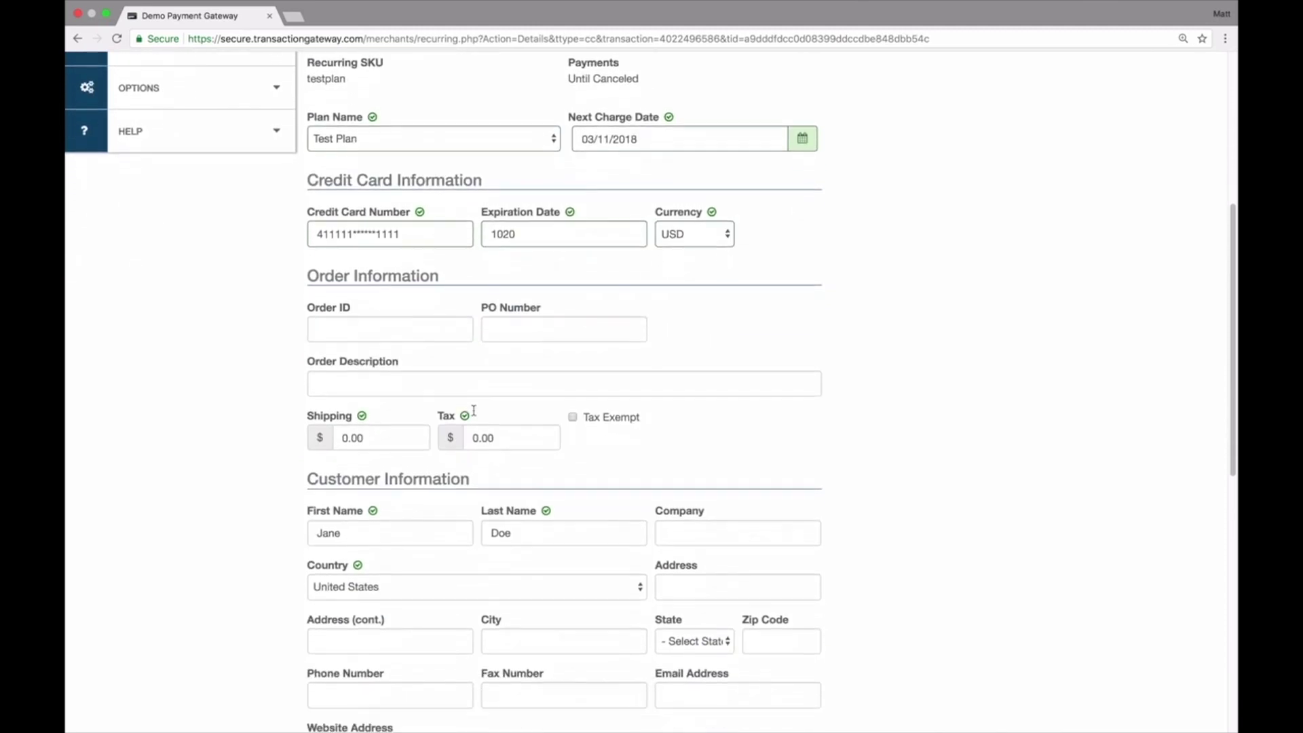
scroll(473, 415, up, 8)
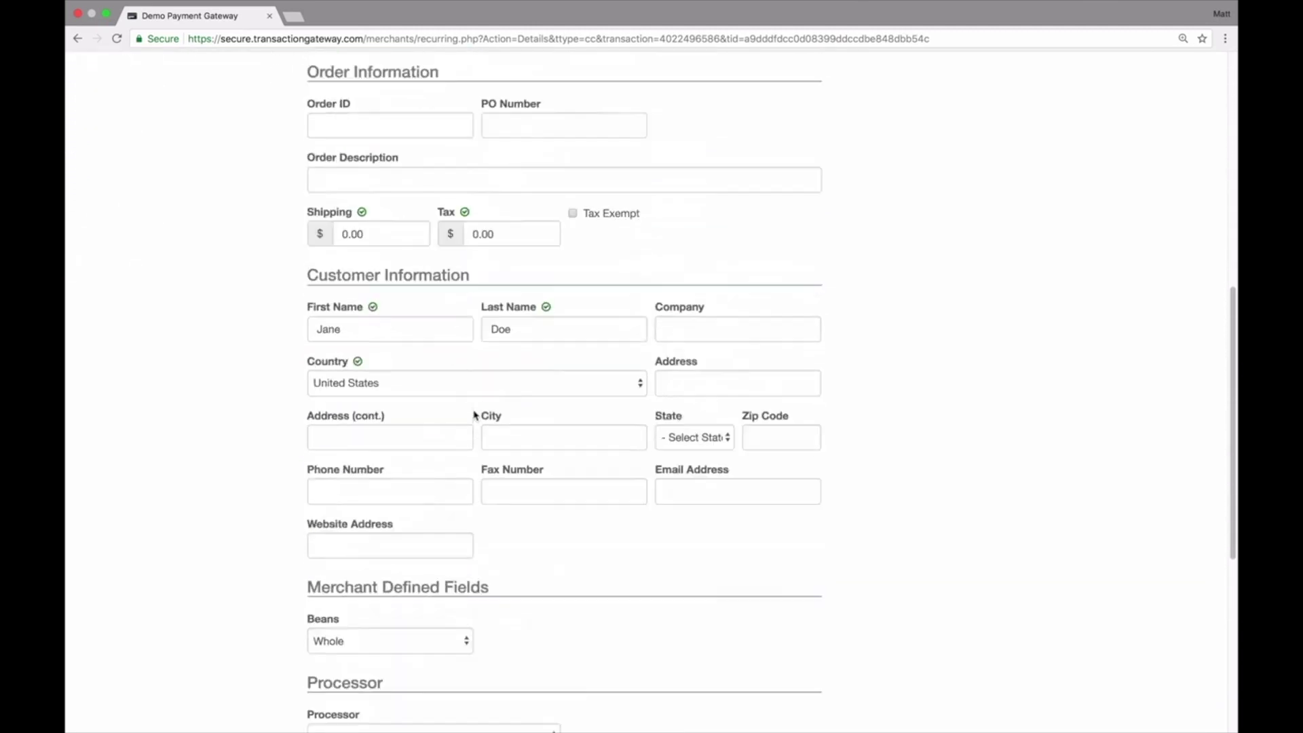
click(522, 295)
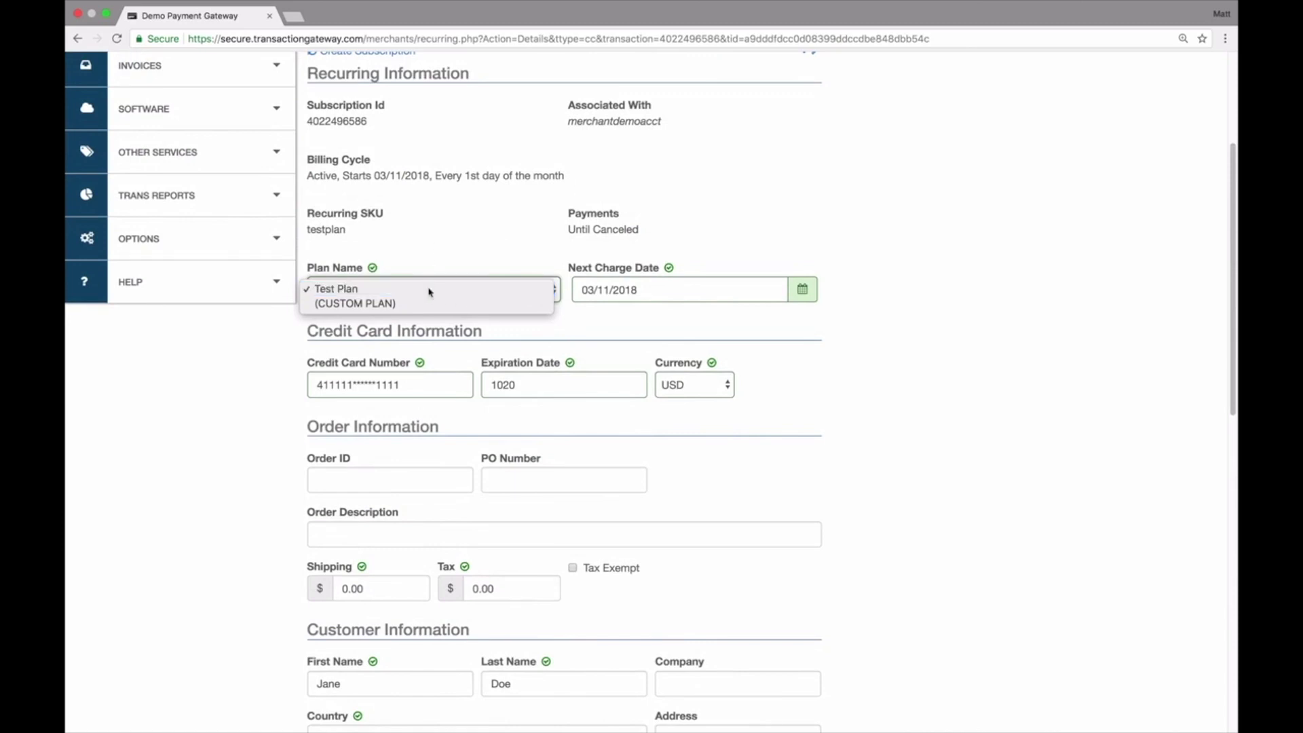
click(624, 332)
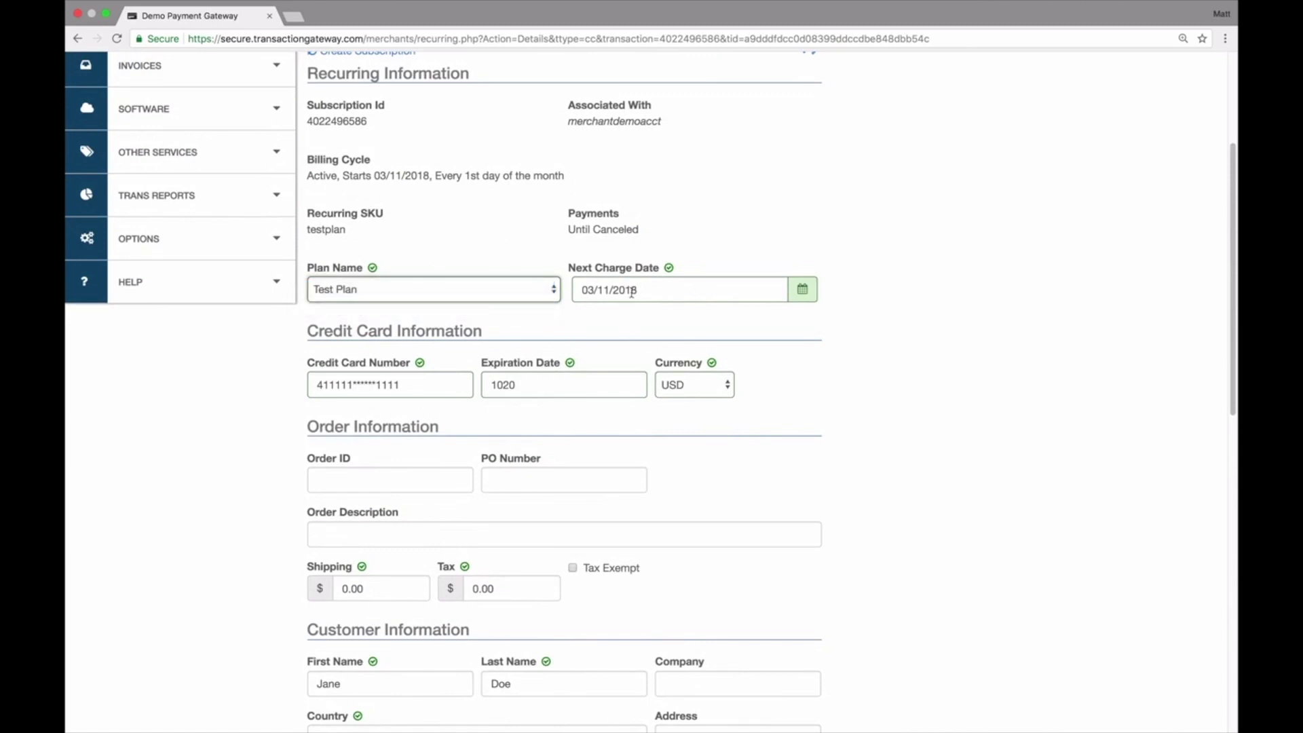
click(529, 293)
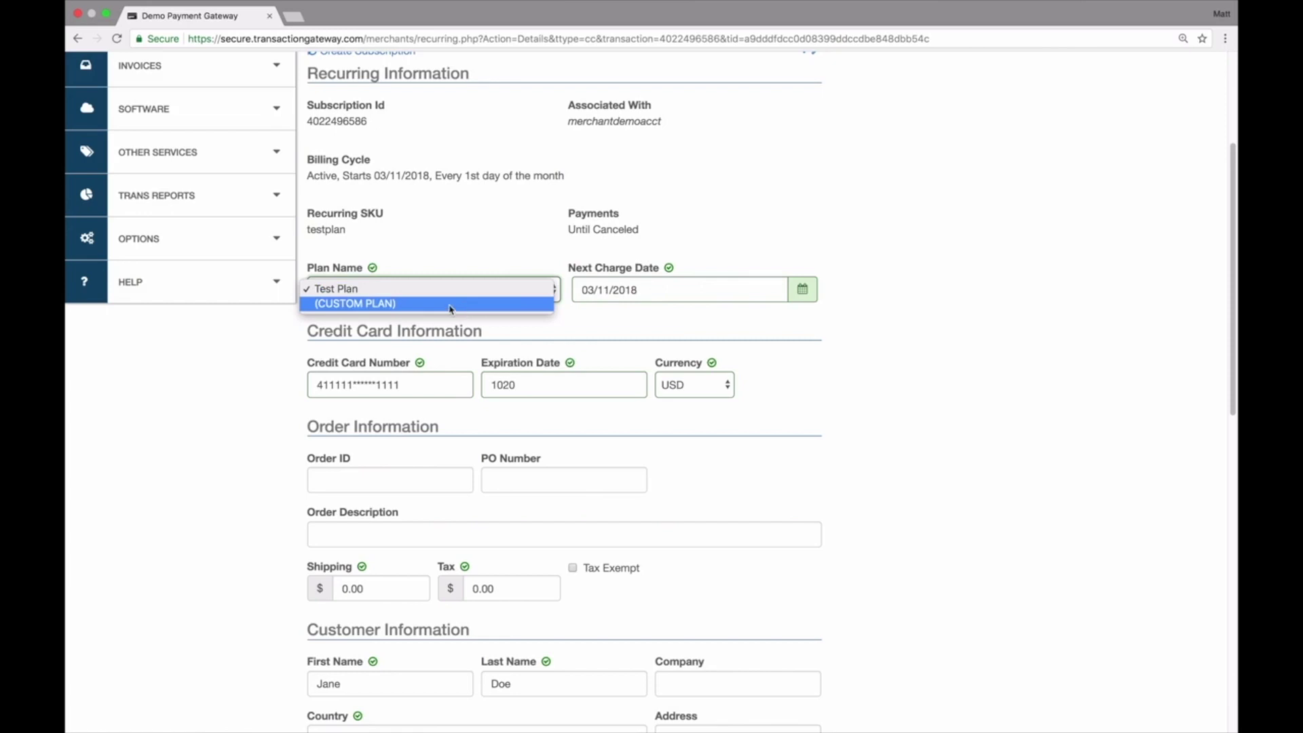
click(452, 309)
click(496, 292)
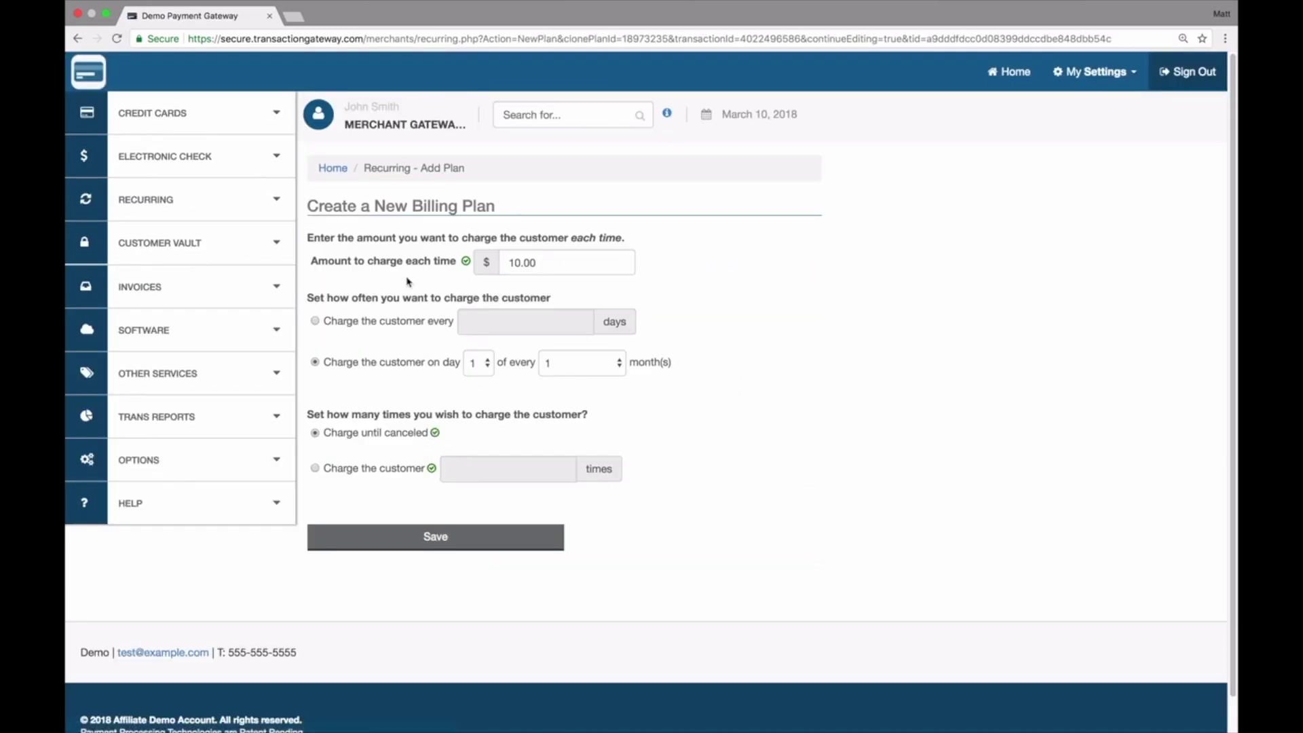
click(79, 39)
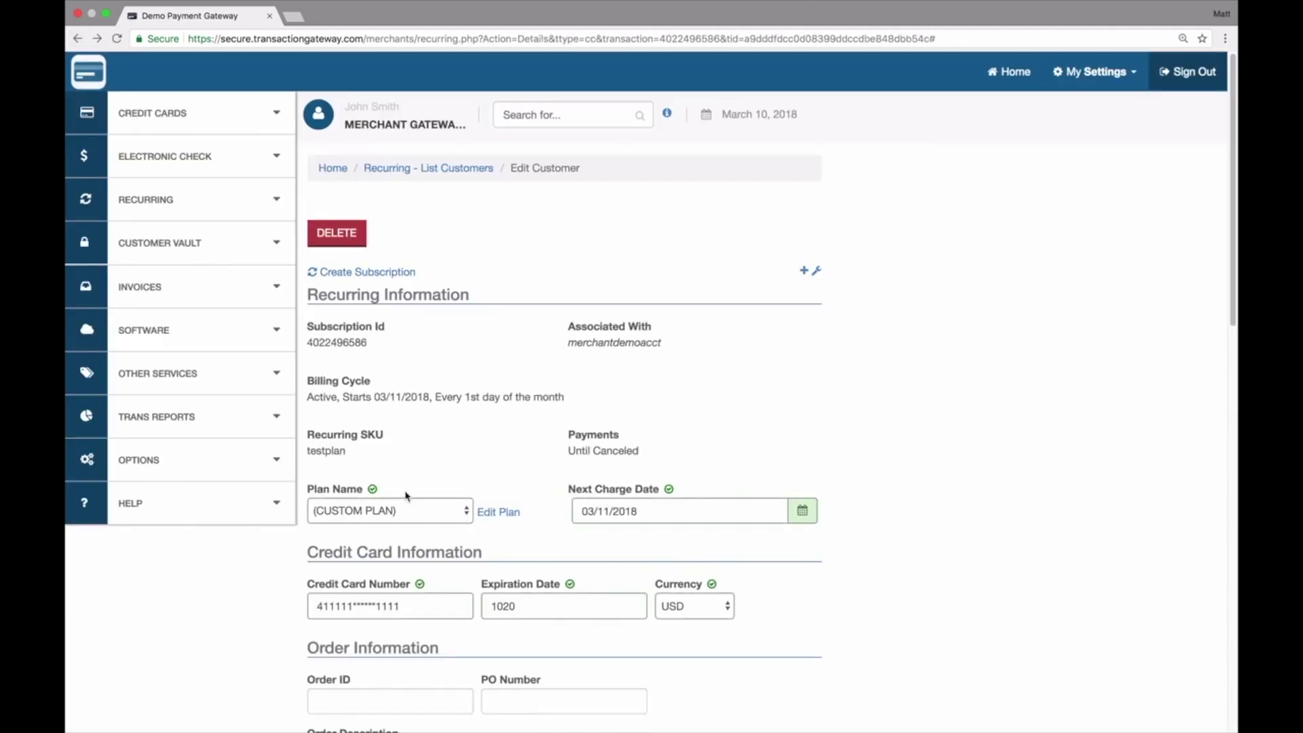
Step: Back out of deleting the customer, keeping the subscription
click(343, 239)
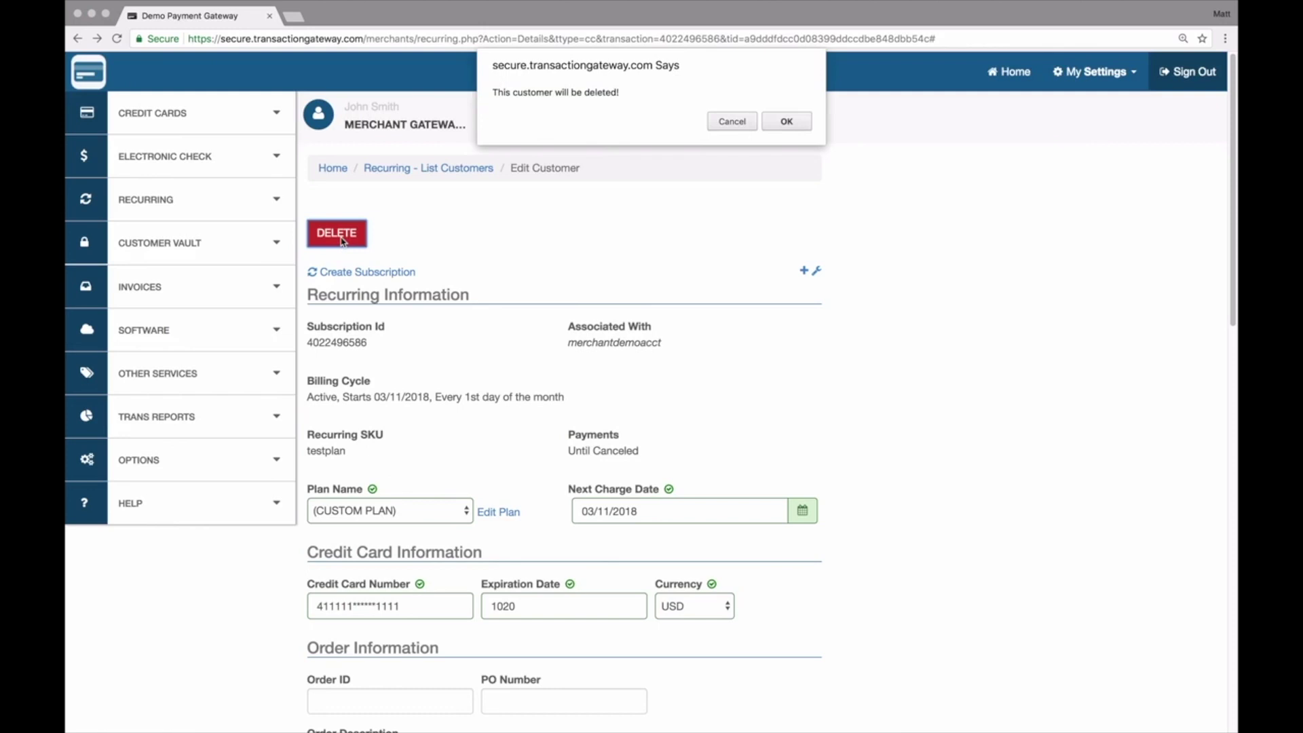
click(731, 123)
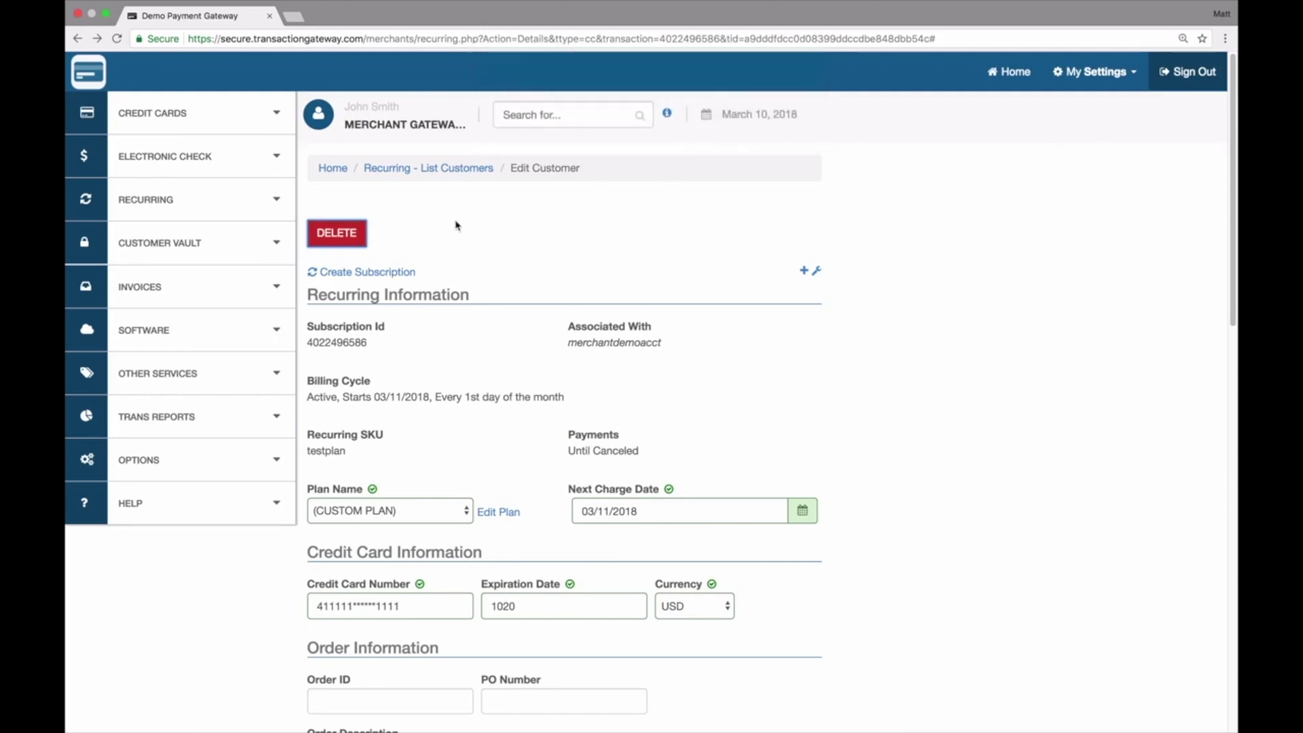
click(226, 203)
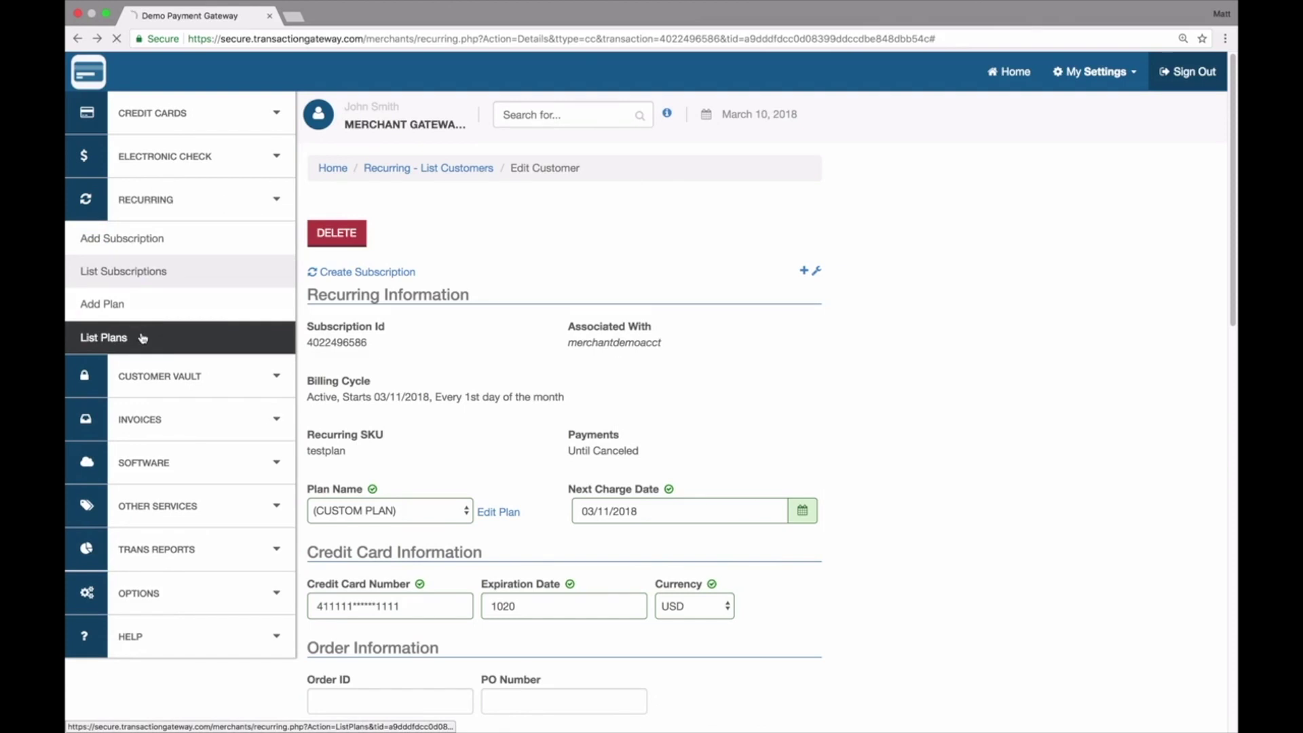
Step: Open Test Plan from List Plans and review its $10.00 monthly until-canceled settings
click(140, 336)
click(330, 298)
scroll(328, 305, down, 3)
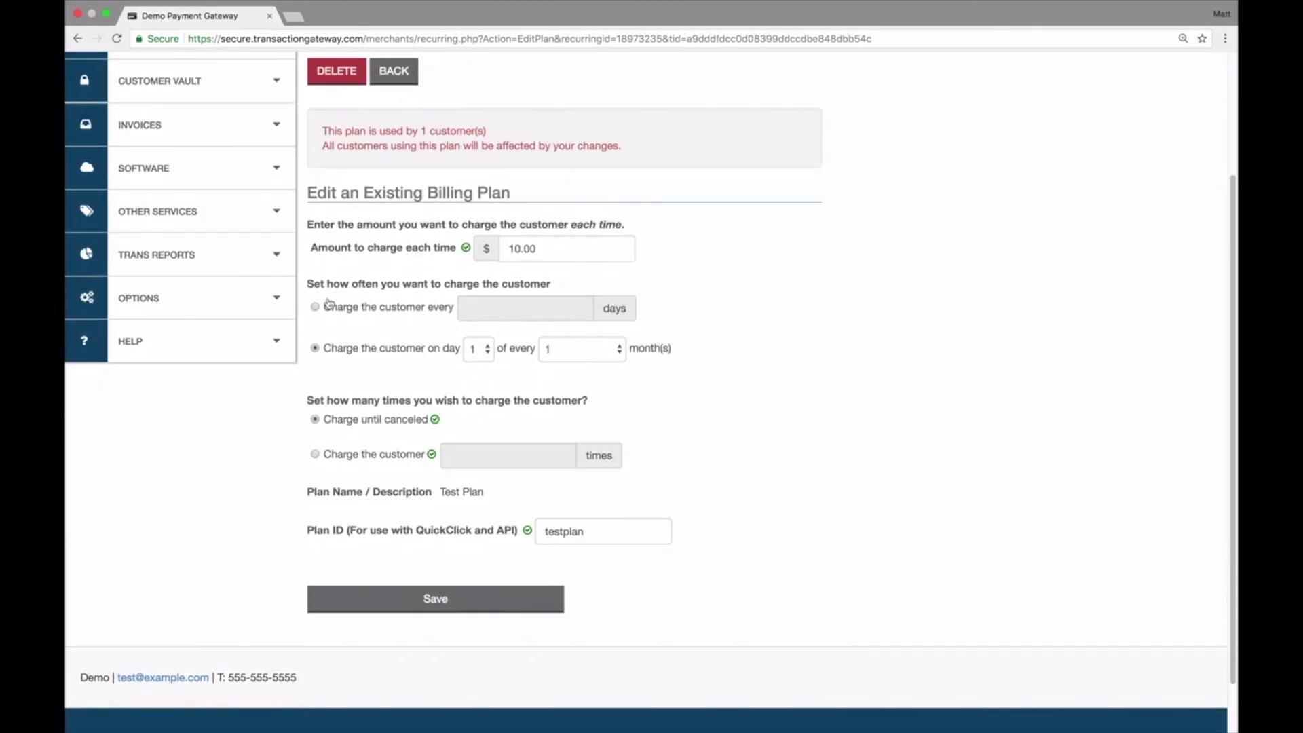
scroll(446, 347, up, 3)
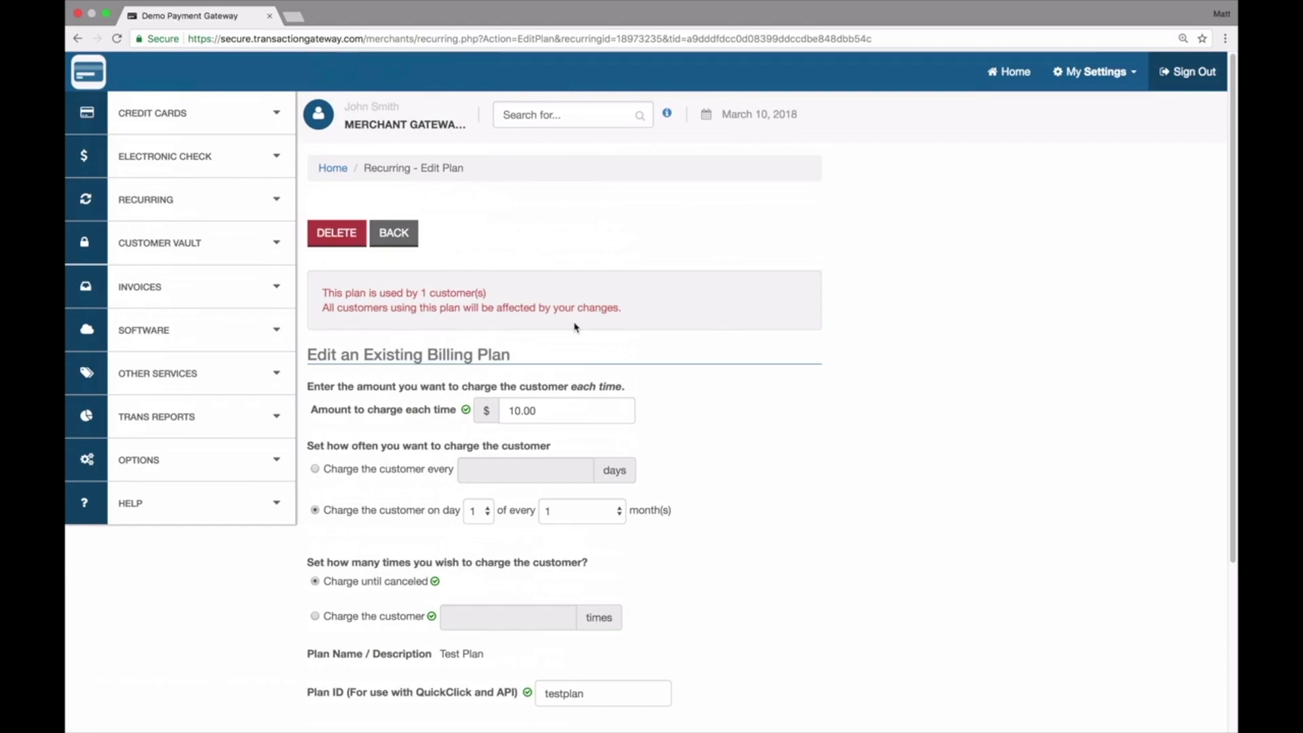
Step: Delete Test Plan from its Edit Plan page, choosing to delete all customers still on it
click(350, 243)
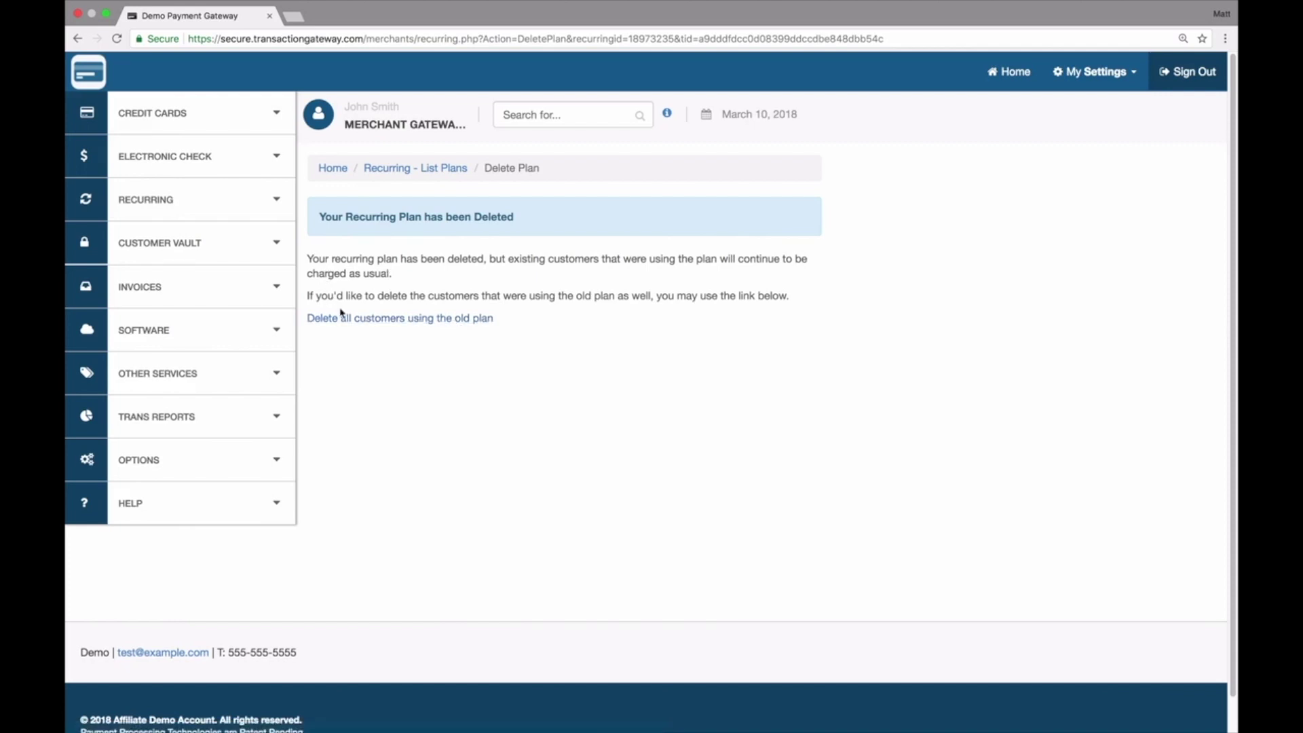
click(384, 319)
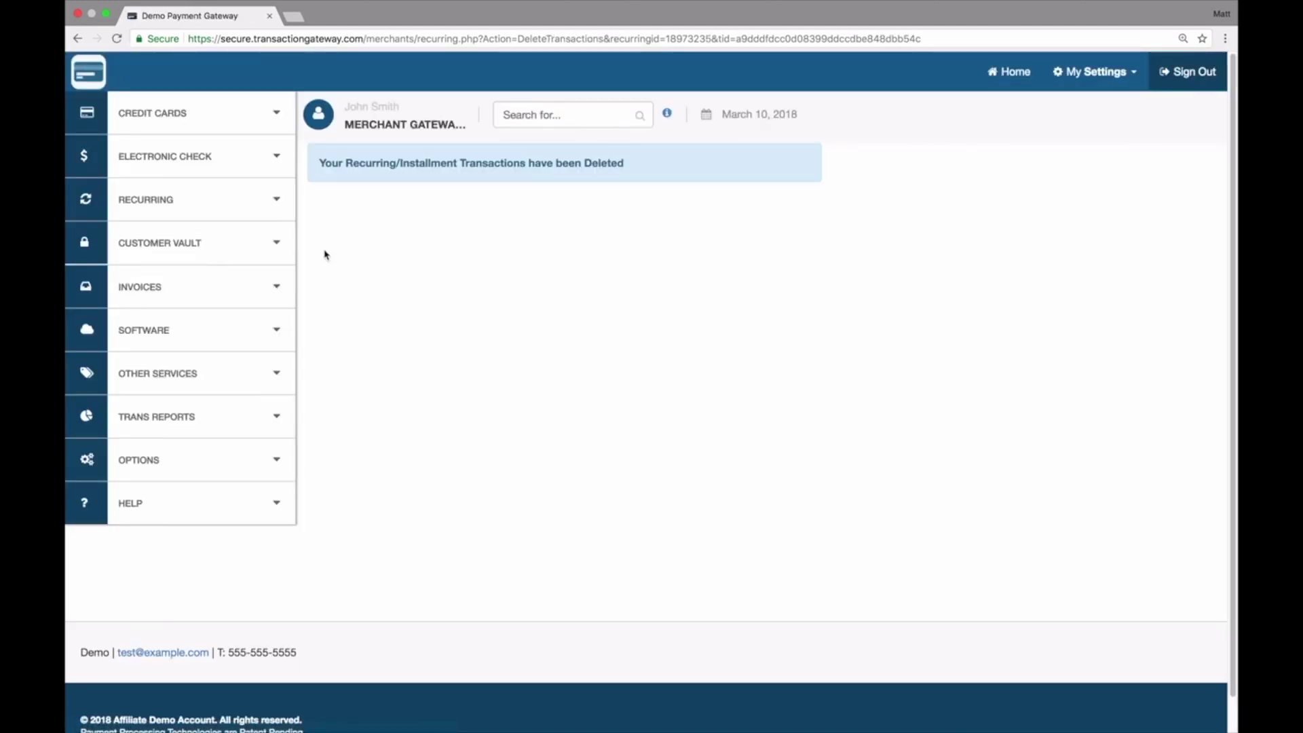
click(231, 206)
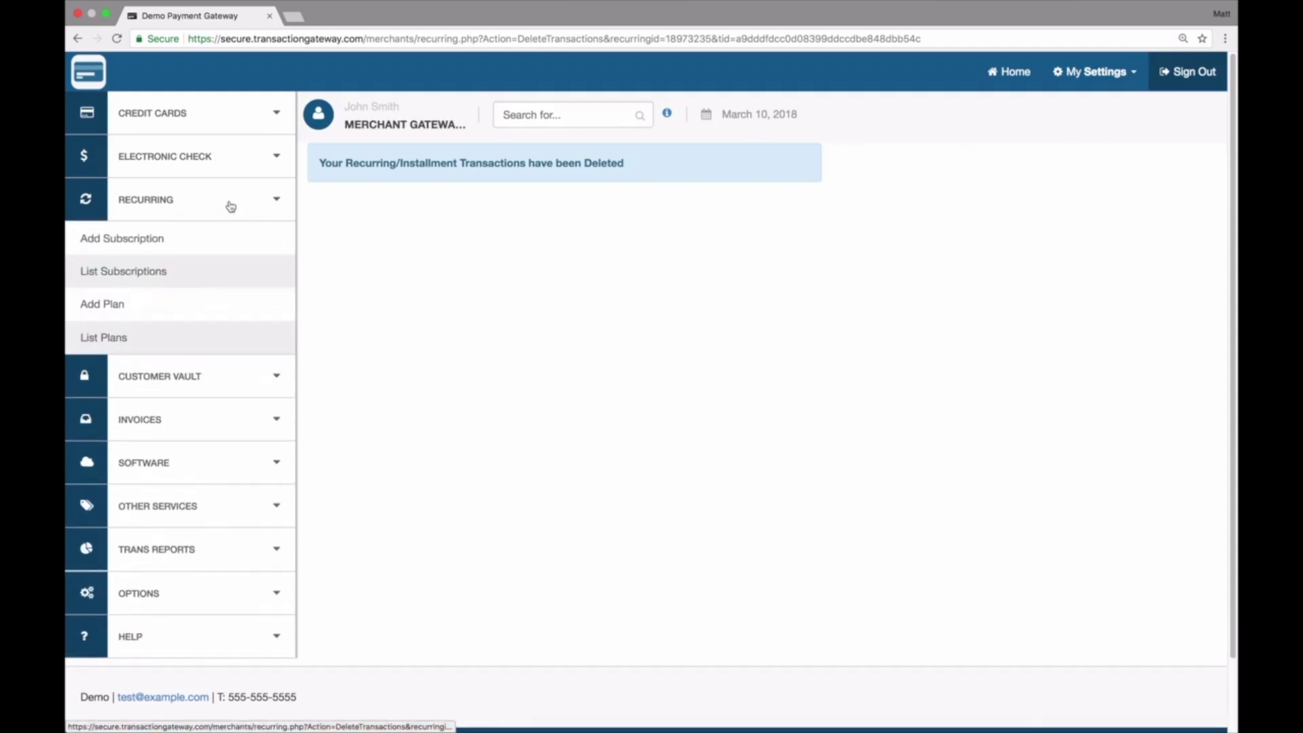